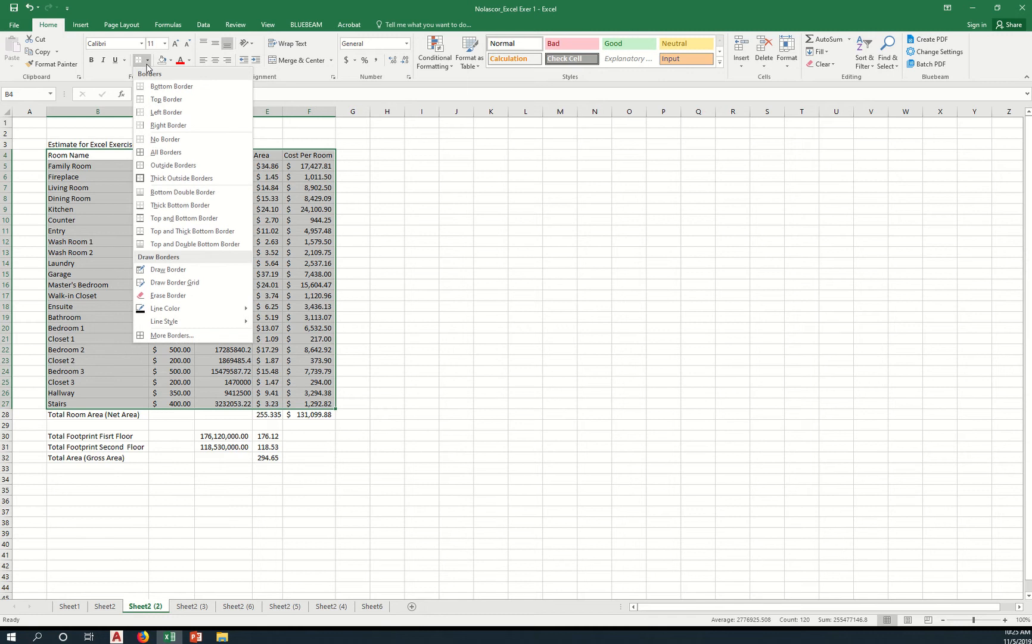
# Apply all borders and a thick outside border to the room estimate table in B4:F27
pyautogui.click(190, 152)
pyautogui.click(456, 284)
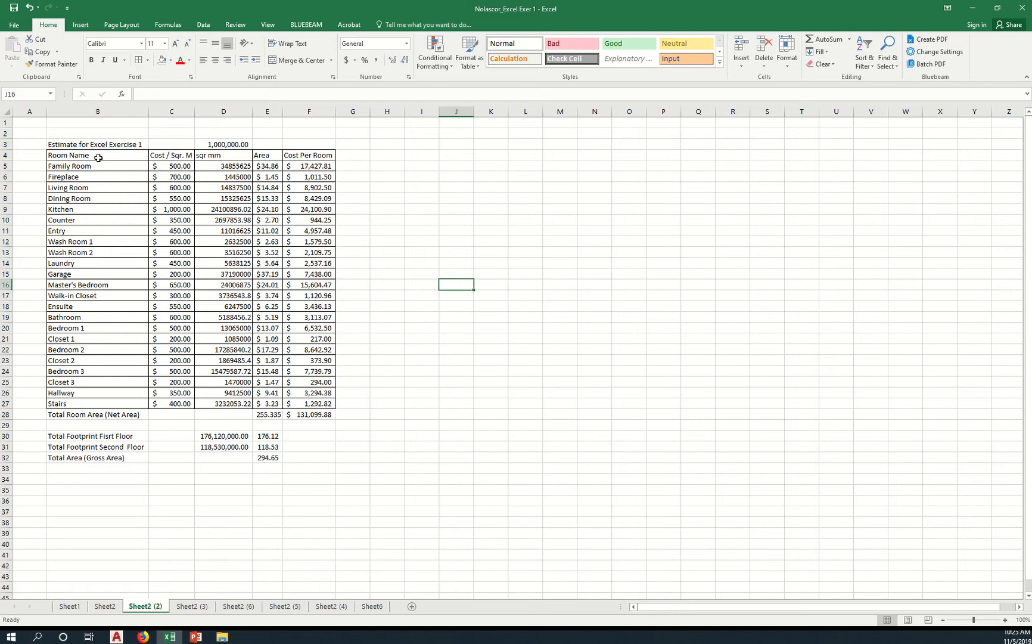
pyautogui.moveTo(98, 155); pyautogui.dragTo(294, 405)
pyautogui.click(147, 62)
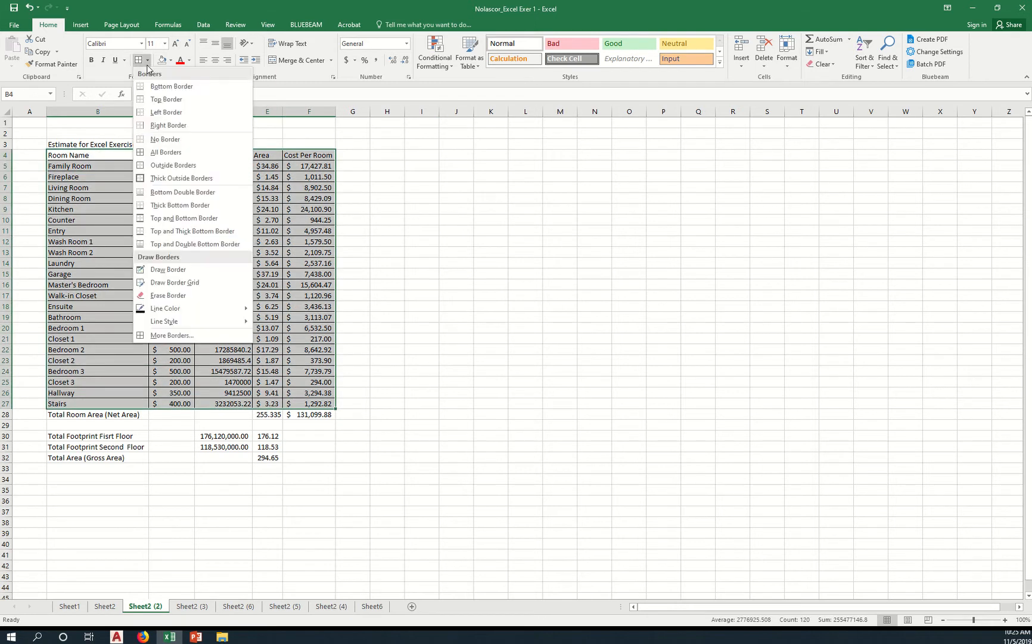
pyautogui.click(203, 182)
pyautogui.click(410, 243)
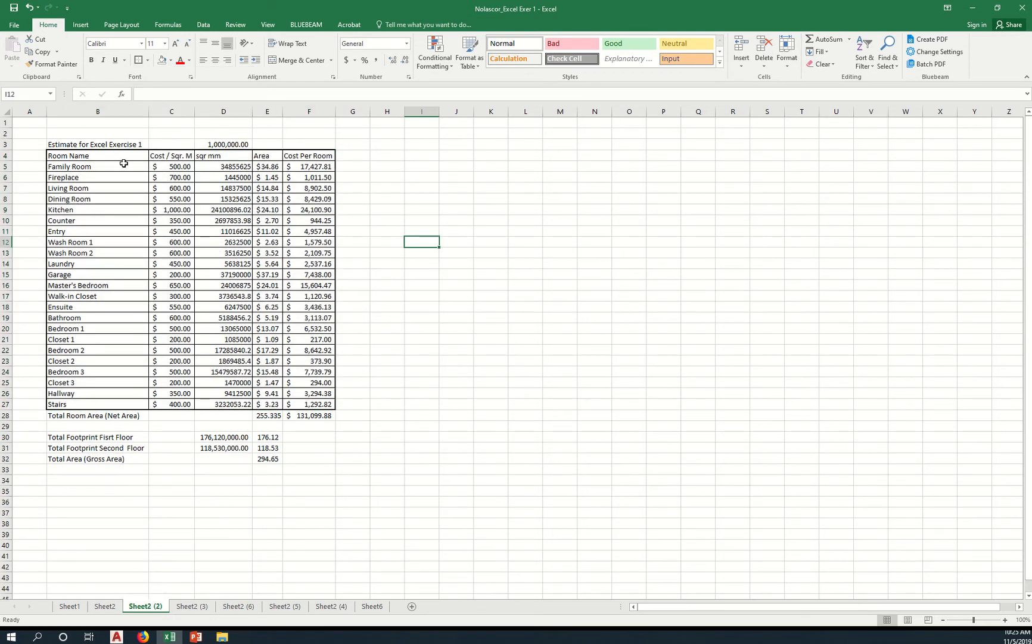
# Put a thick outside border around the header row B4:F4 and around the Total Room Area row B28:F28
pyautogui.moveTo(124, 156); pyautogui.dragTo(331, 156)
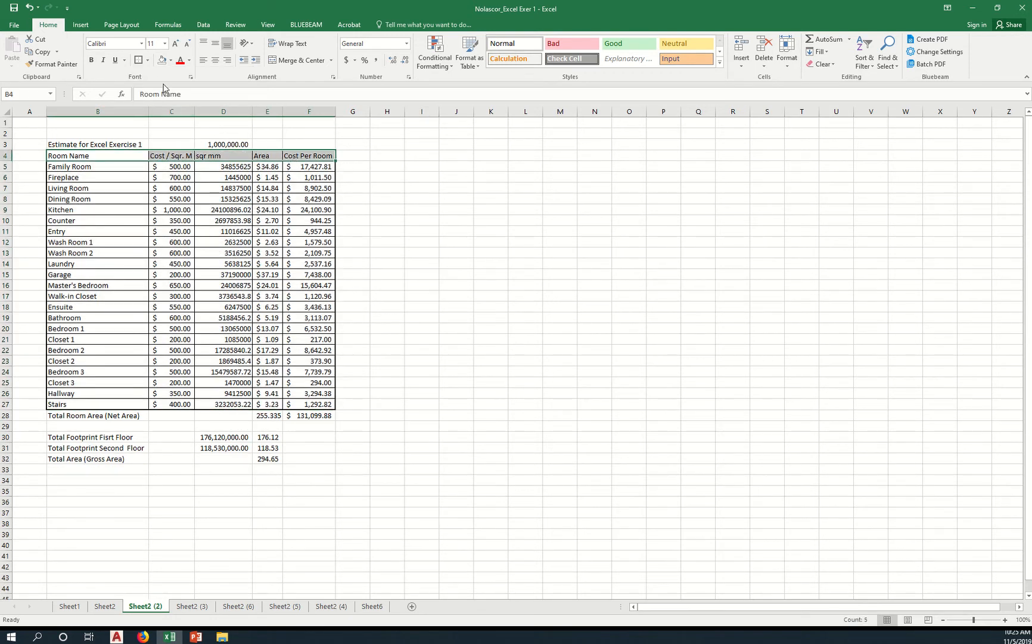
pyautogui.click(138, 60)
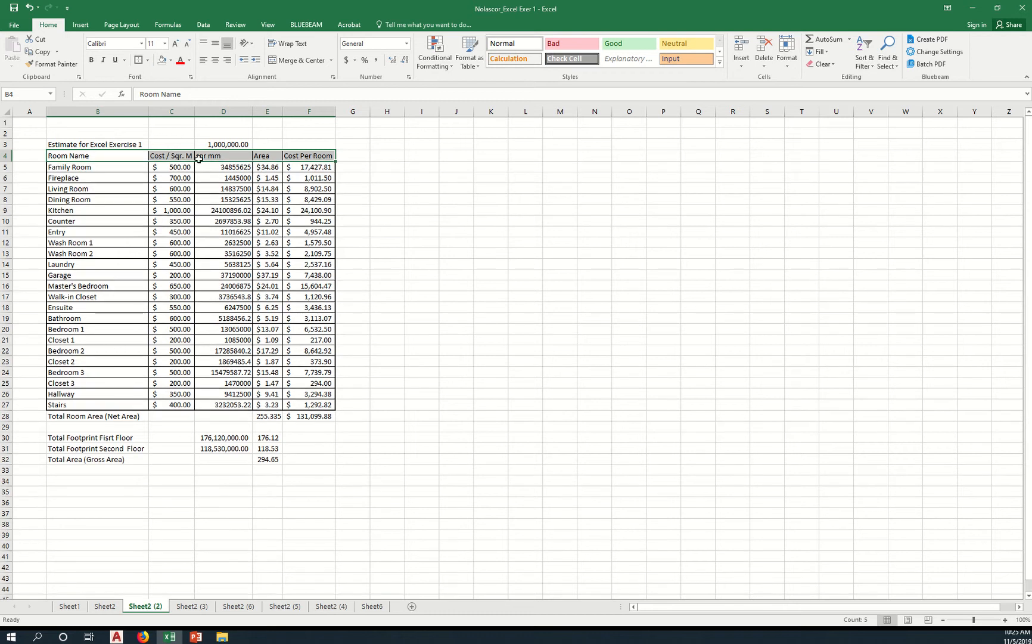
pyautogui.click(424, 348)
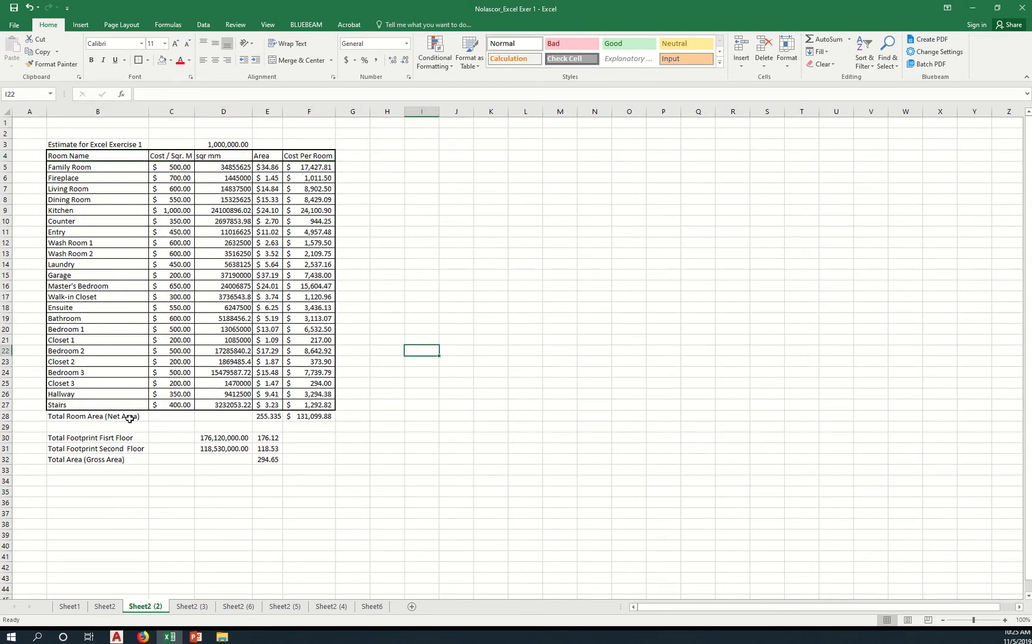
pyautogui.moveTo(129, 419); pyautogui.dragTo(305, 416)
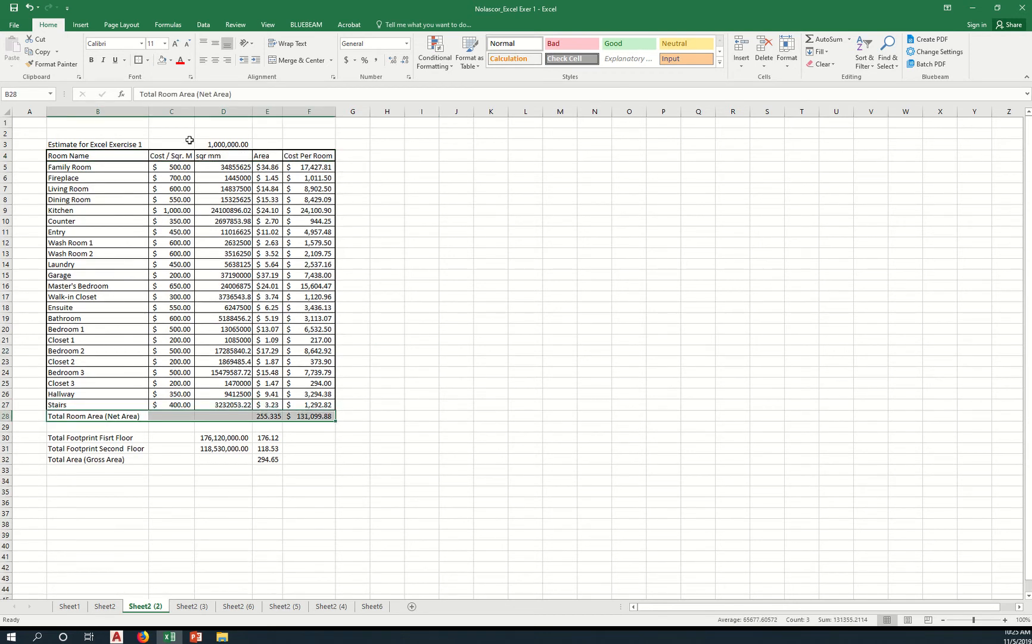
pyautogui.click(138, 60)
pyautogui.click(417, 340)
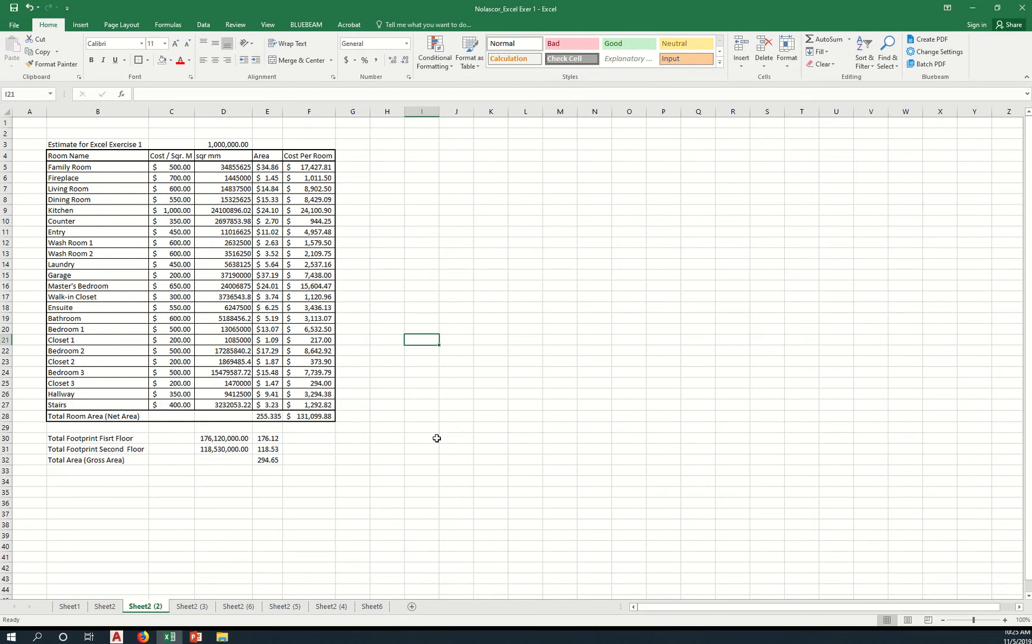
# Fill the header row B4:F4 and the Total Room Area row B28:F28 with the same light blue theme colour
pyautogui.click(133, 156)
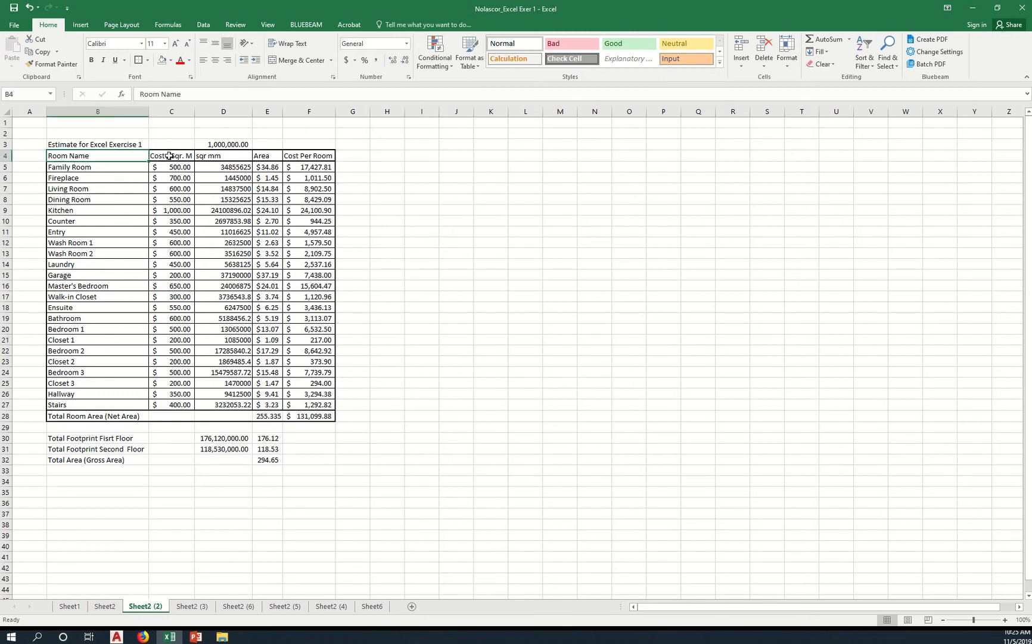
pyautogui.moveTo(170, 156); pyautogui.dragTo(322, 156)
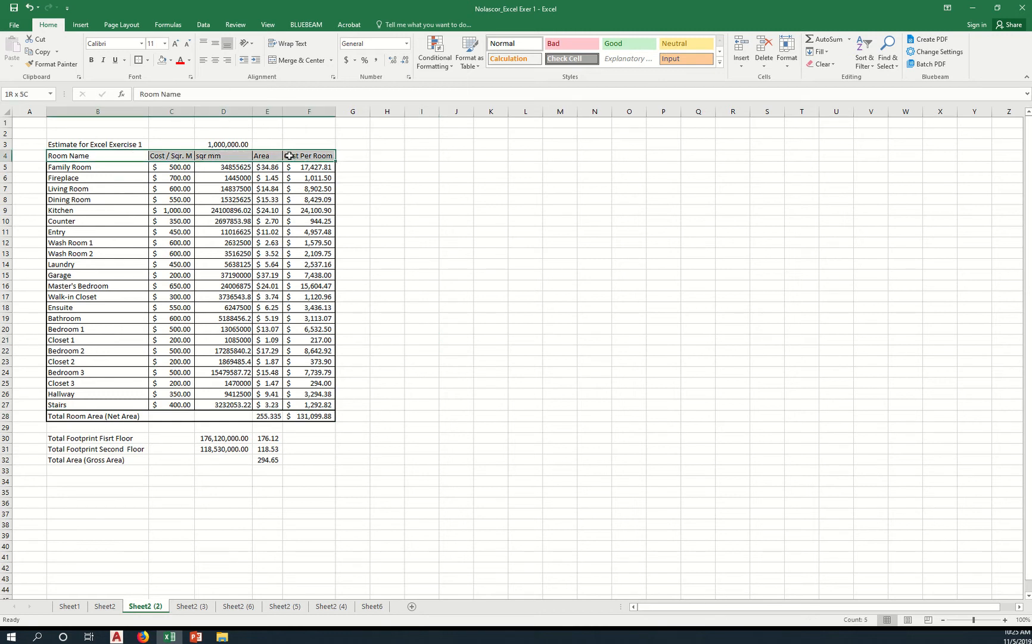
pyautogui.click(170, 60)
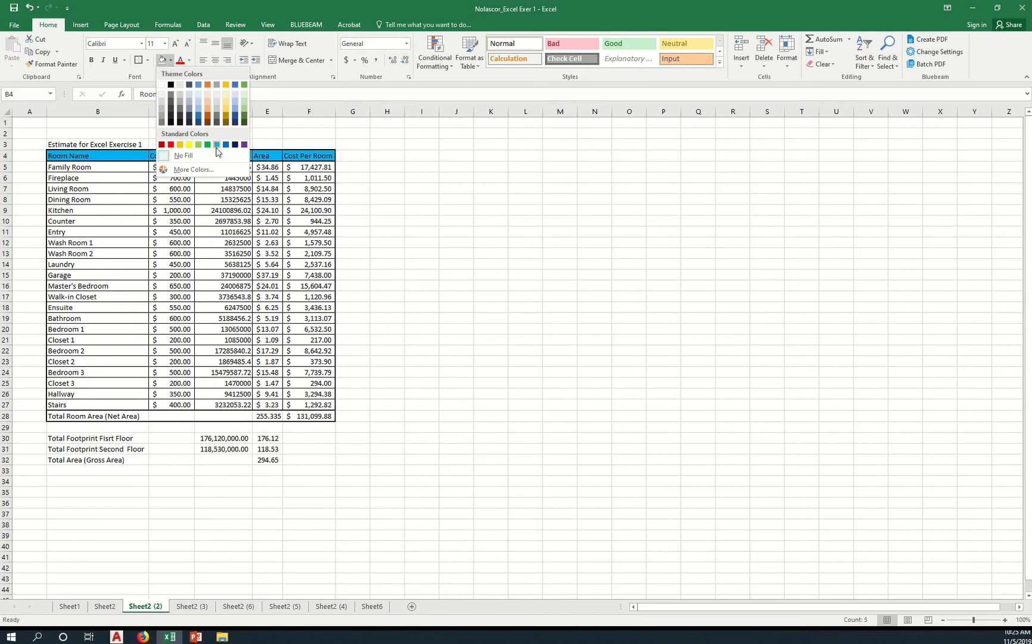
pyautogui.click(198, 102)
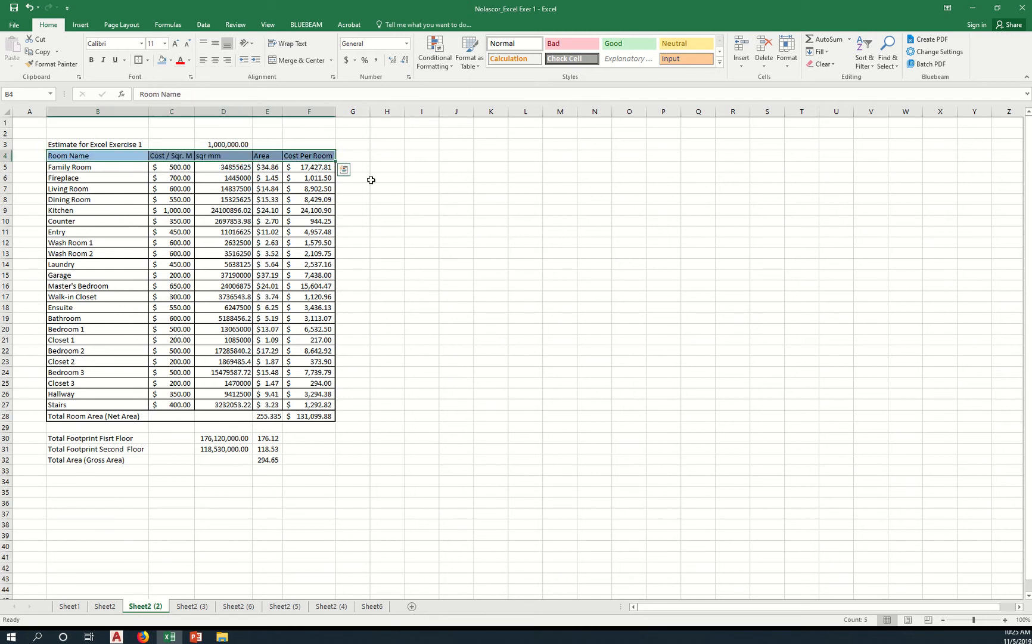
pyautogui.click(372, 178)
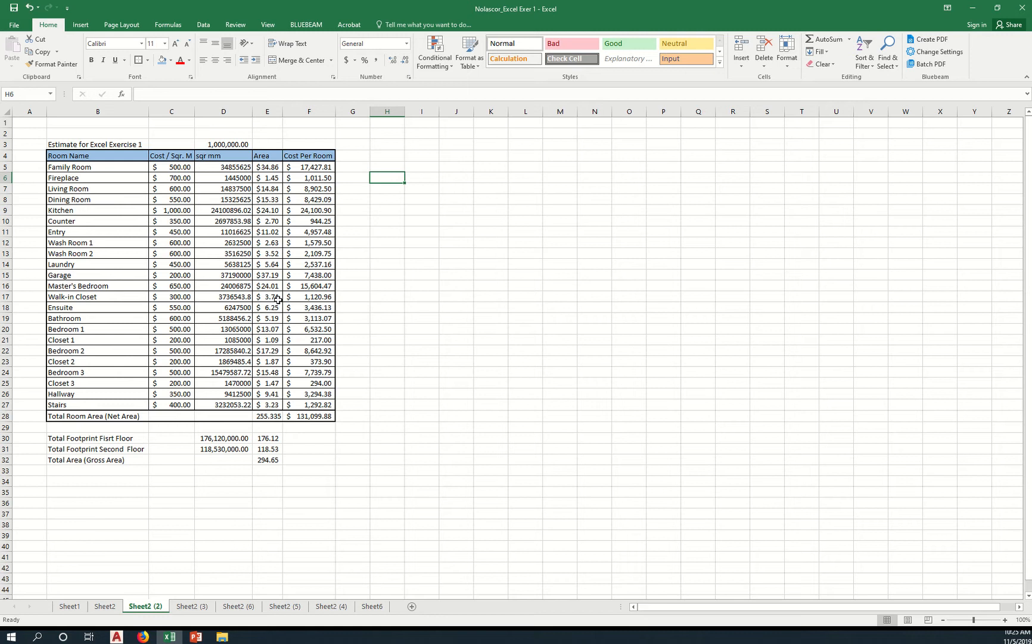
pyautogui.moveTo(122, 415); pyautogui.dragTo(293, 413)
pyautogui.click(161, 59)
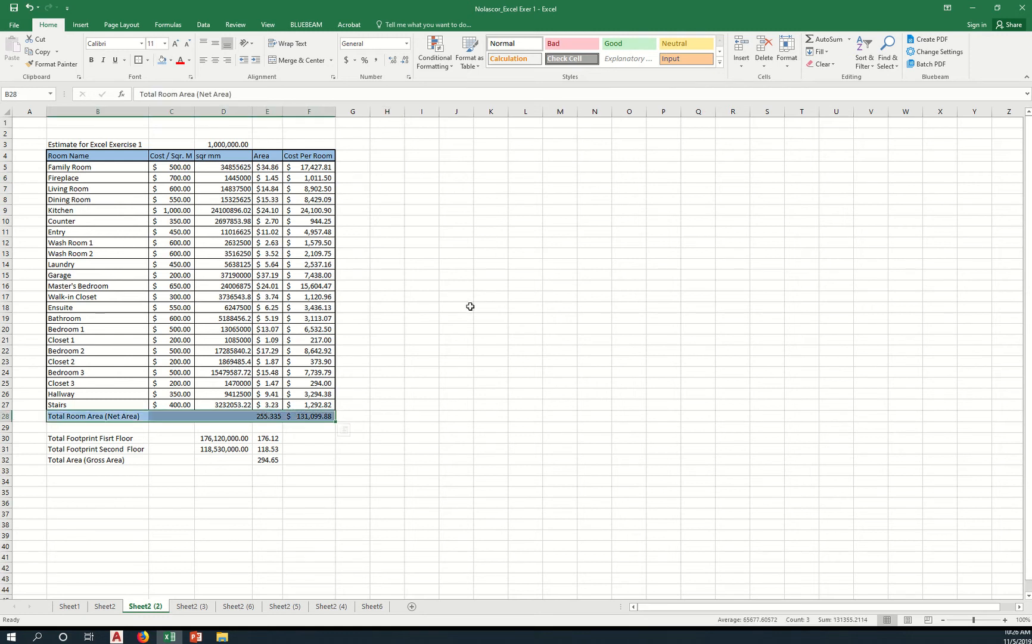
pyautogui.click(470, 307)
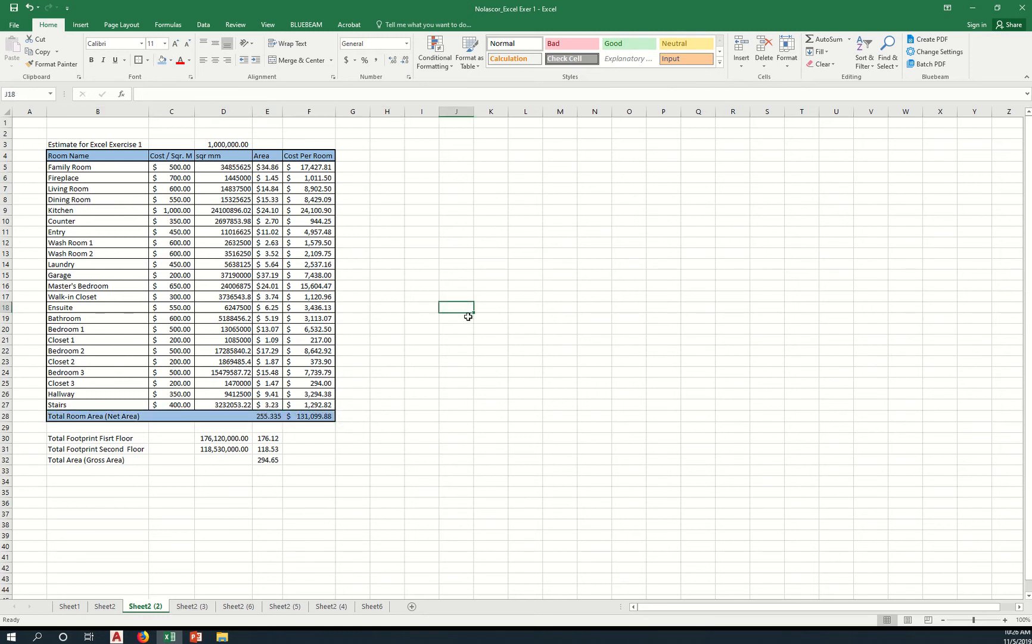
pyautogui.click(720, 62)
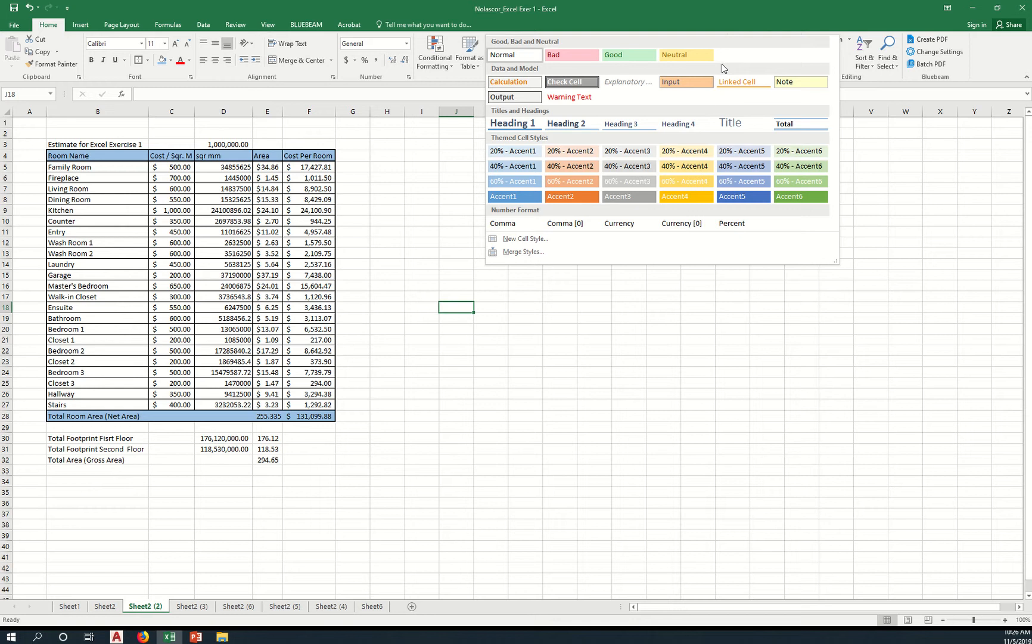
pyautogui.click(722, 65)
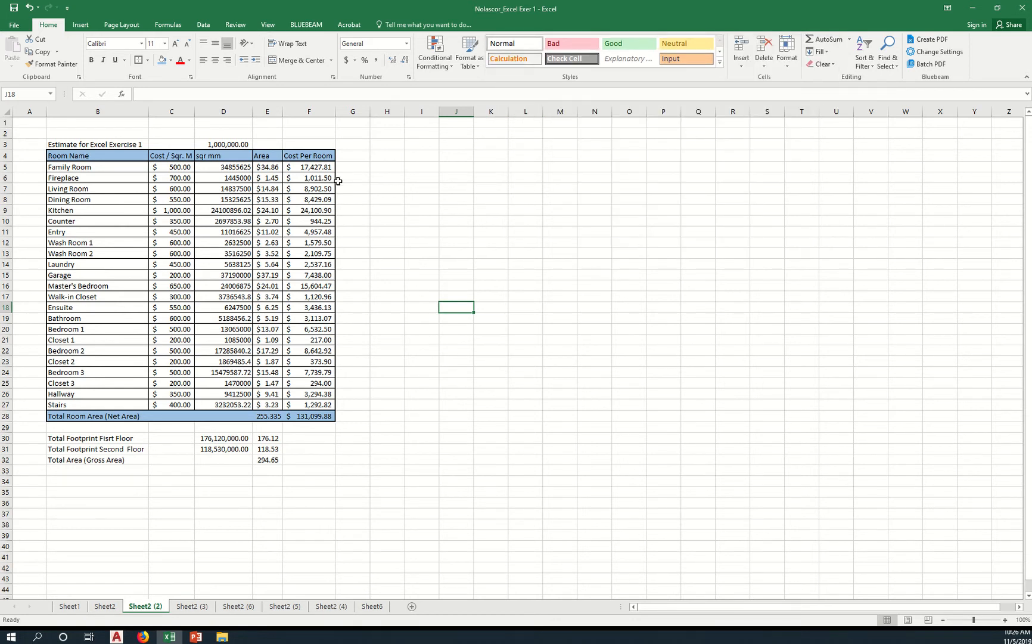
# Add blue gradient data bars to the Cost Per Room values in F5:F27 and check the Kitchen row
pyautogui.click(307, 167)
pyautogui.moveTo(306, 167); pyautogui.dragTo(316, 403)
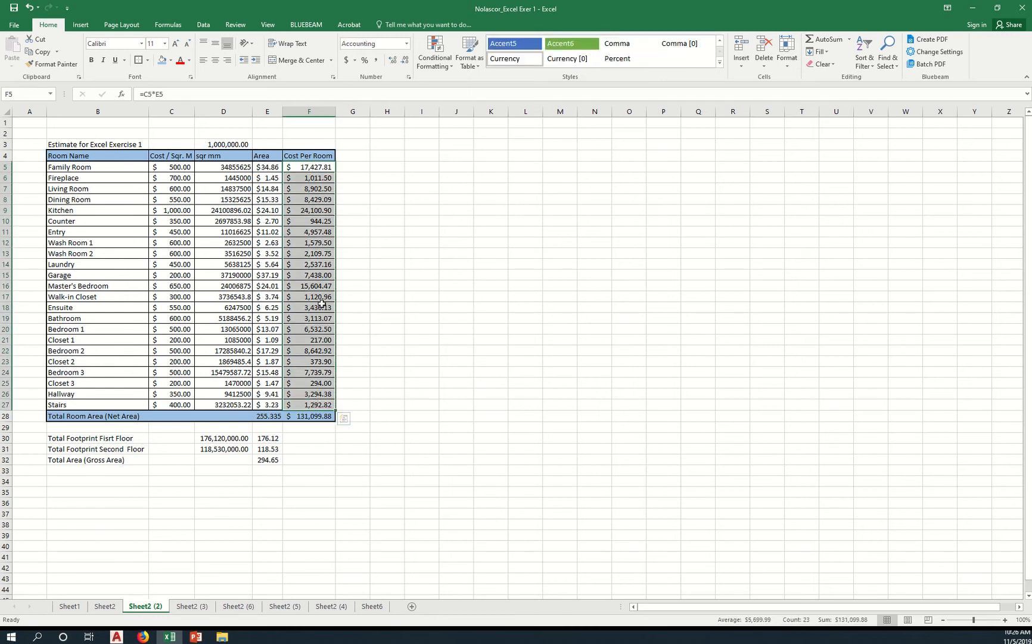
pyautogui.click(453, 71)
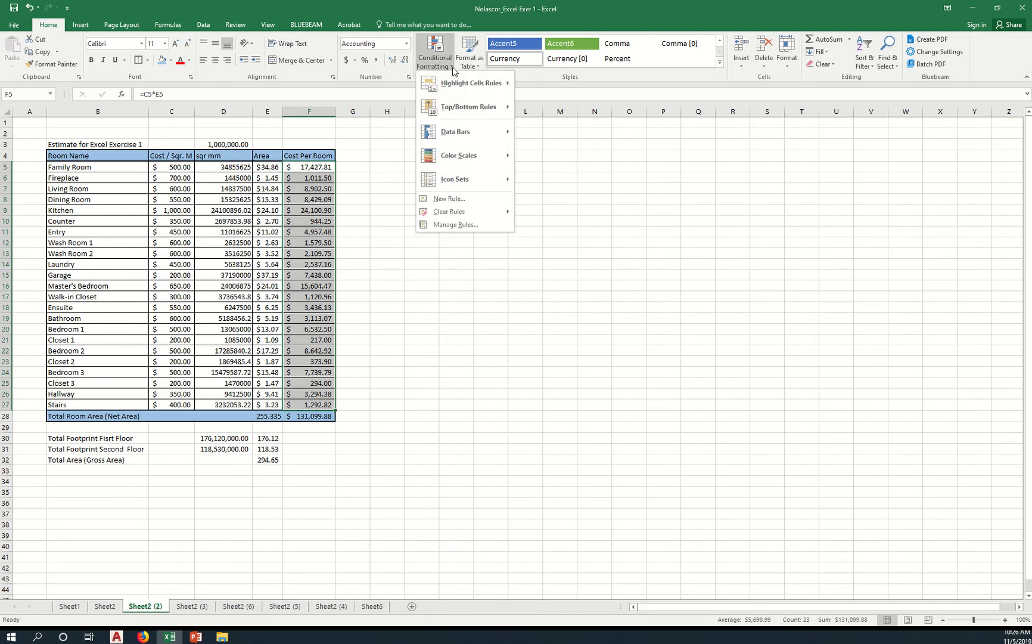
pyautogui.moveTo(475, 137)
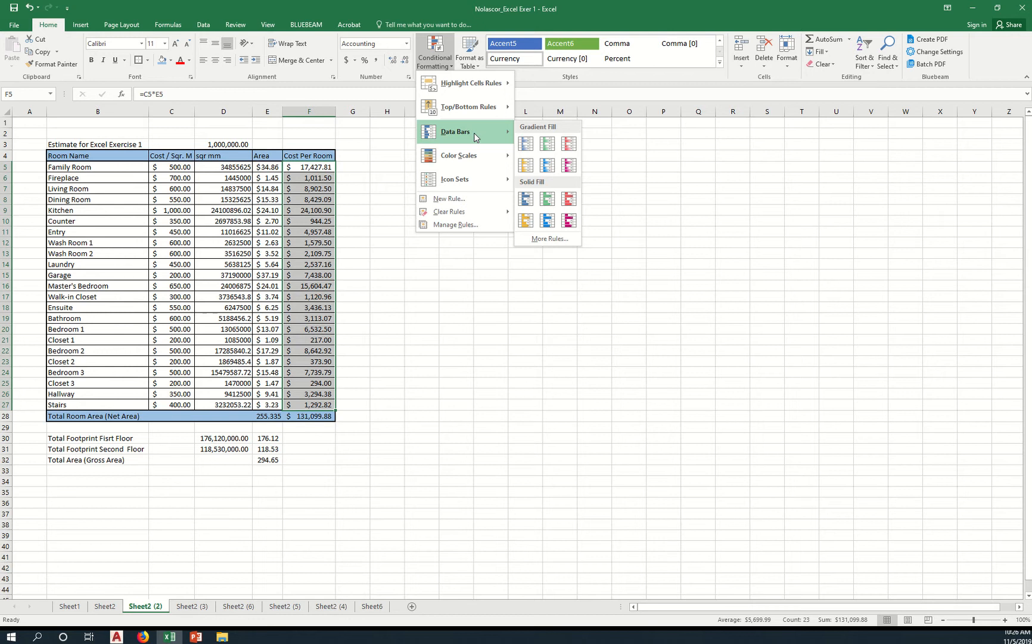
pyautogui.click(527, 146)
pyautogui.click(486, 253)
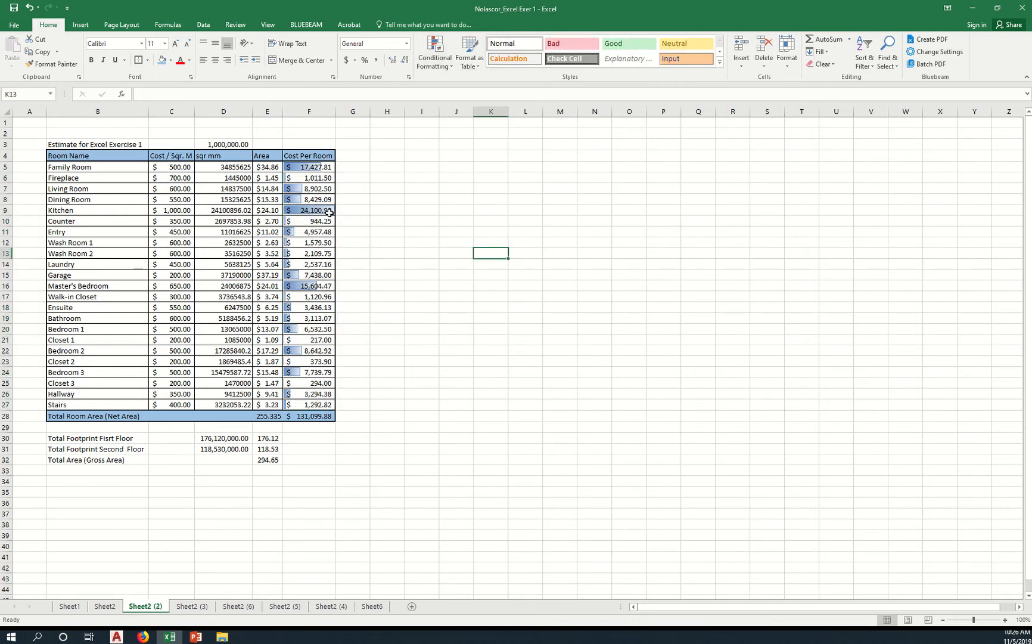
pyautogui.click(5, 210)
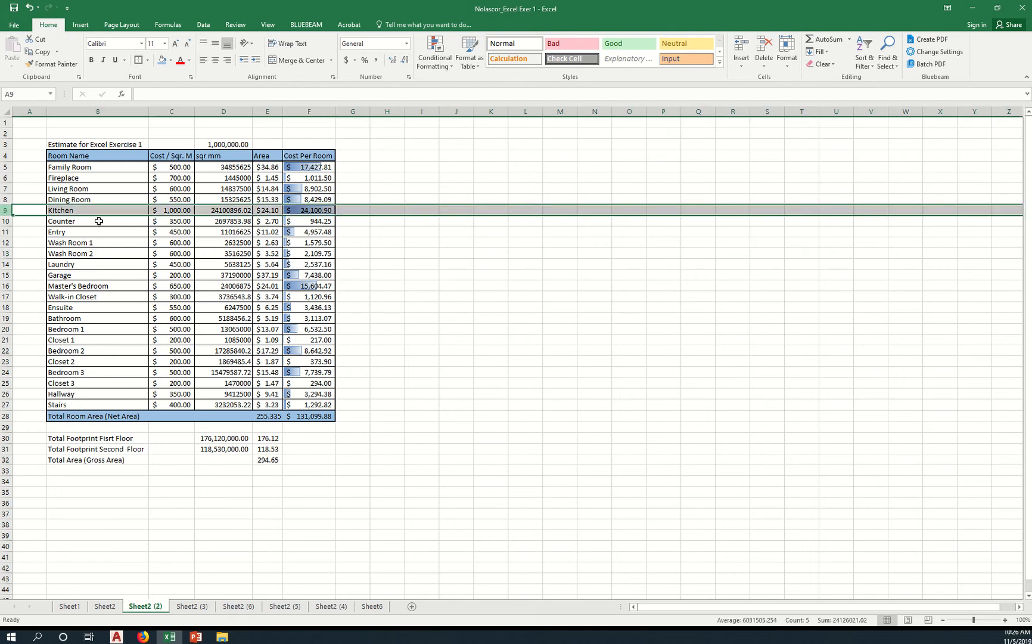
pyautogui.click(434, 253)
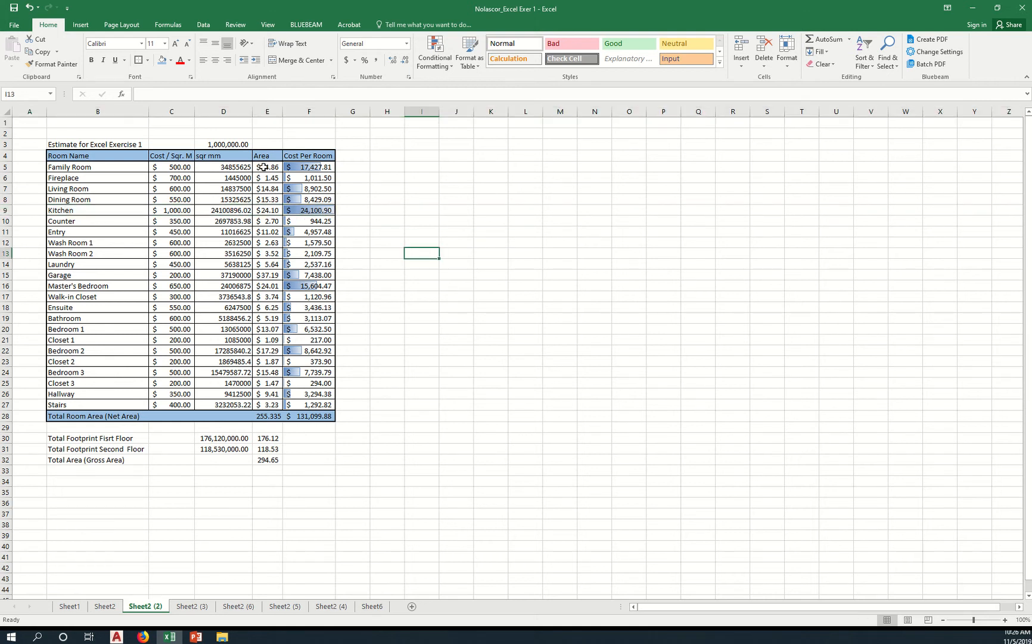
# Format the Area values in E5:E27 with comma style and add green gradient data bars
pyautogui.moveTo(263, 167); pyautogui.dragTo(272, 406)
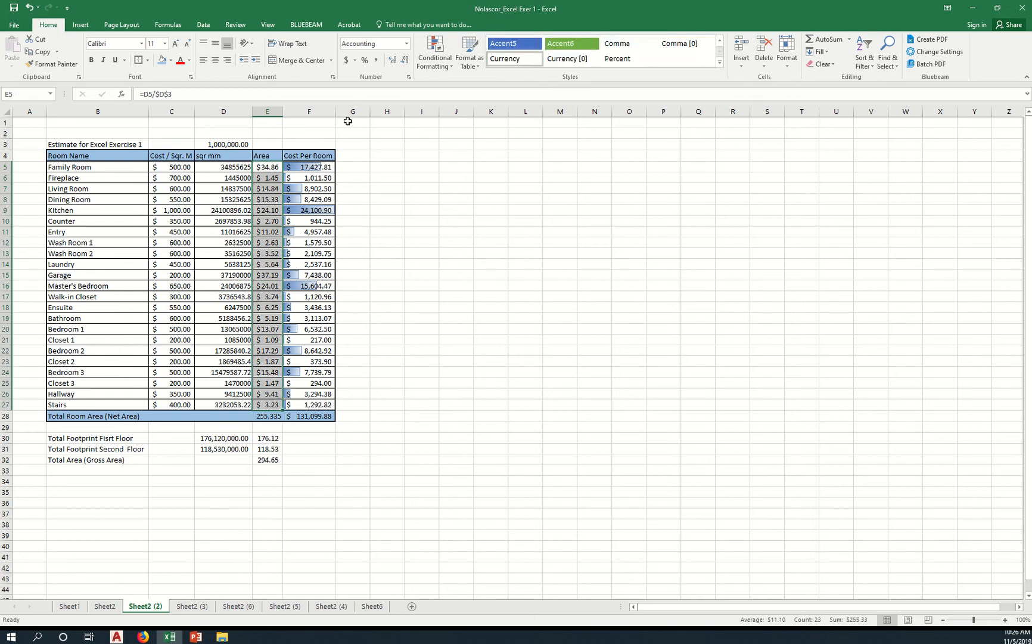
pyautogui.click(376, 60)
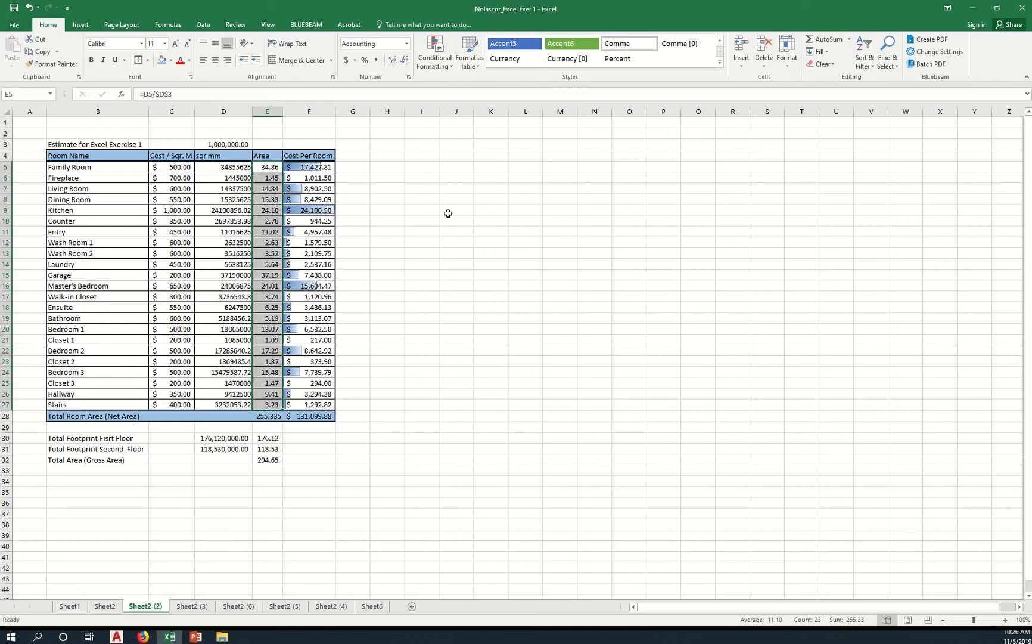
pyautogui.click(450, 73)
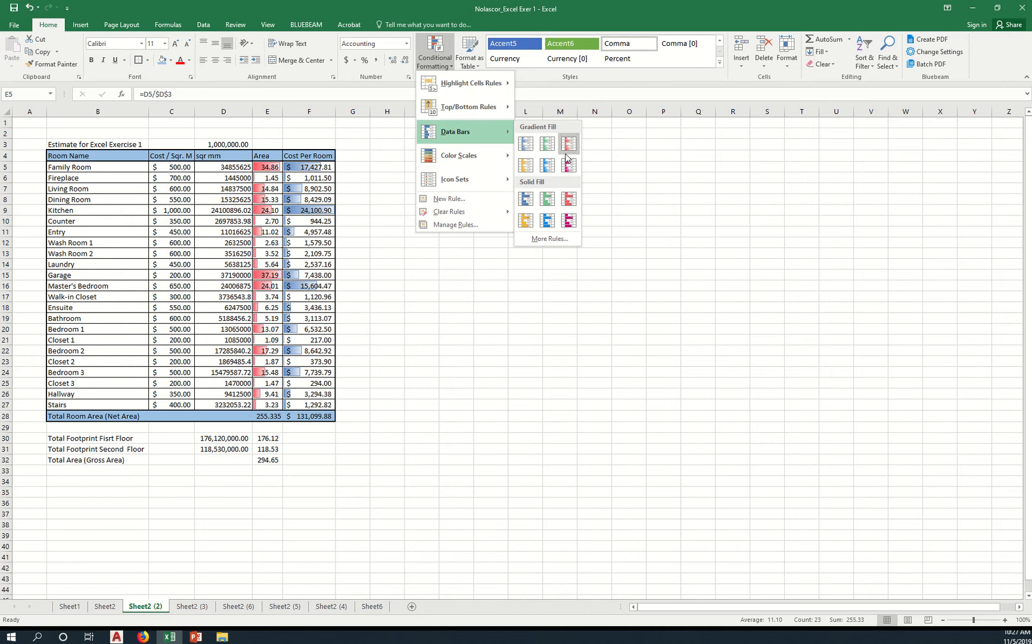
pyautogui.click(547, 144)
pyautogui.click(470, 253)
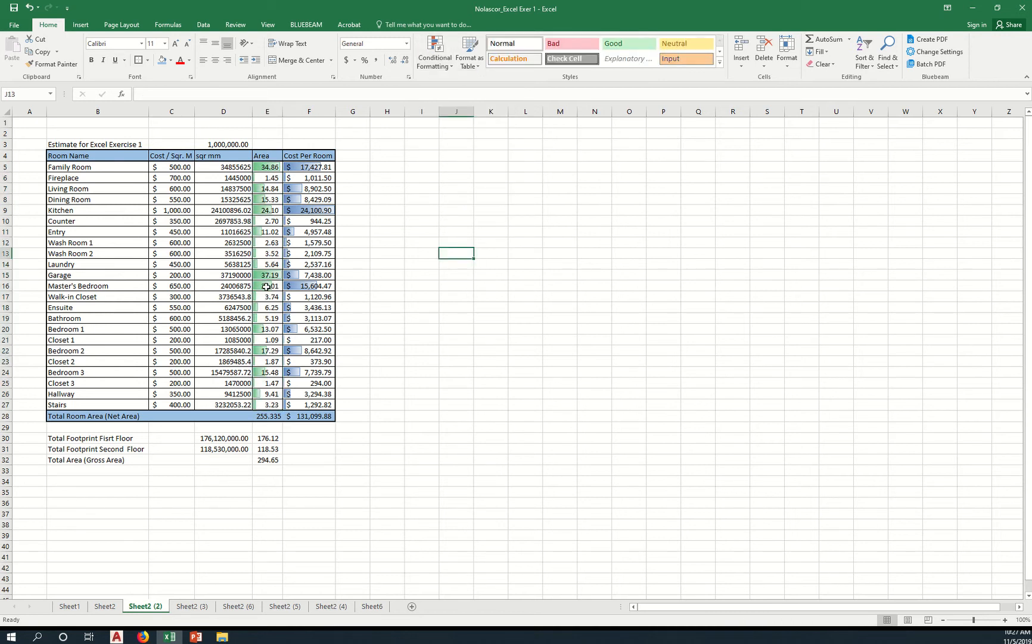
# Widen the Area column slightly and compare the data bars in the Garage and Kitchen rows
pyautogui.moveTo(283, 112); pyautogui.dragTo(293, 111)
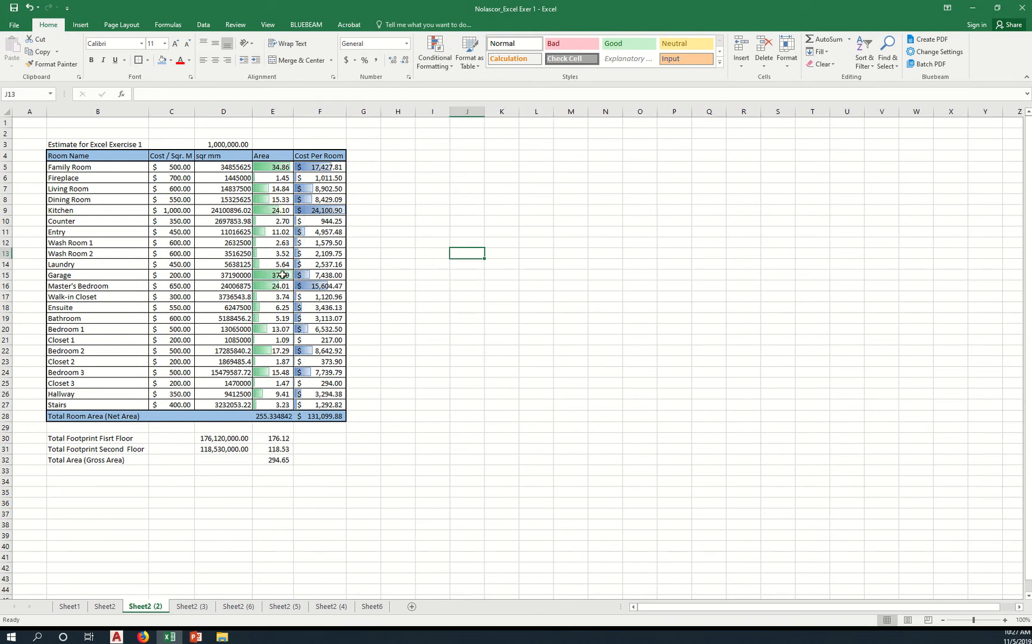
pyautogui.click(6, 275)
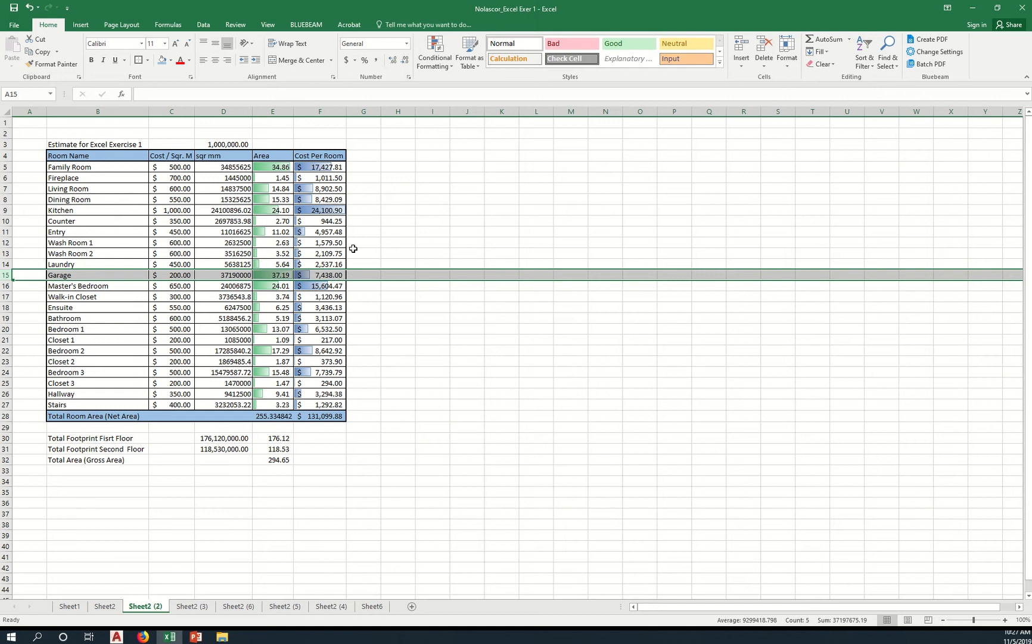
pyautogui.click(5, 210)
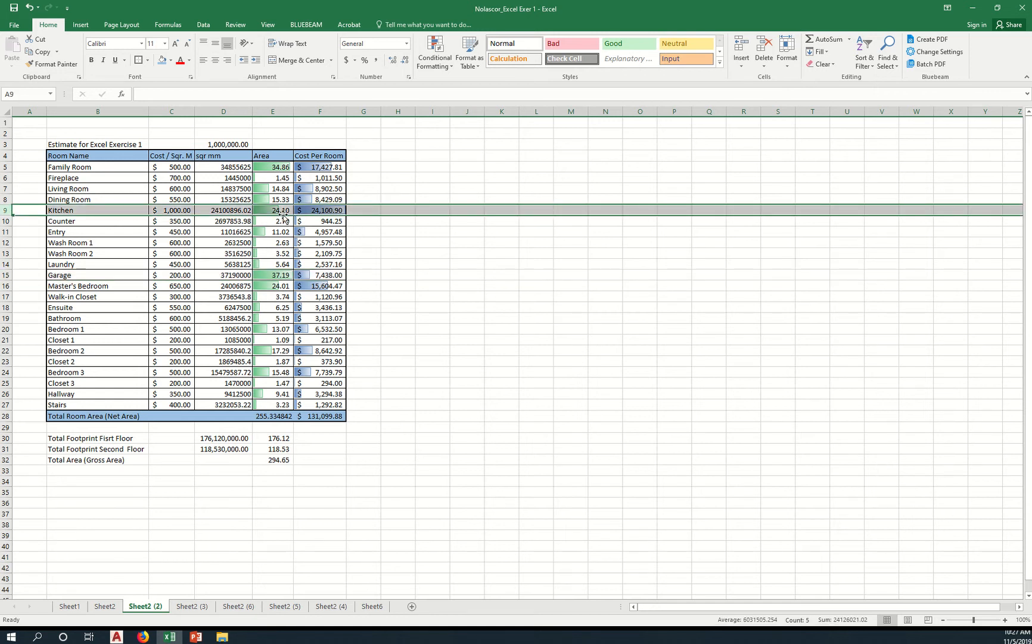
pyautogui.click(469, 297)
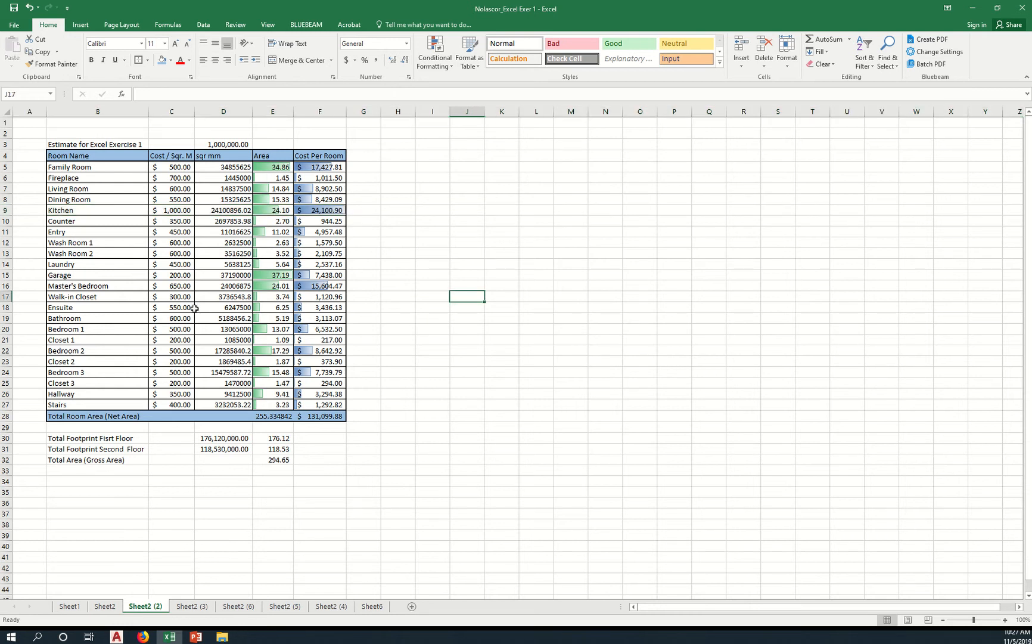
# Apply a thick outside border around the whole table B4:F28, including the total row
pyautogui.moveTo(82, 155); pyautogui.dragTo(322, 415)
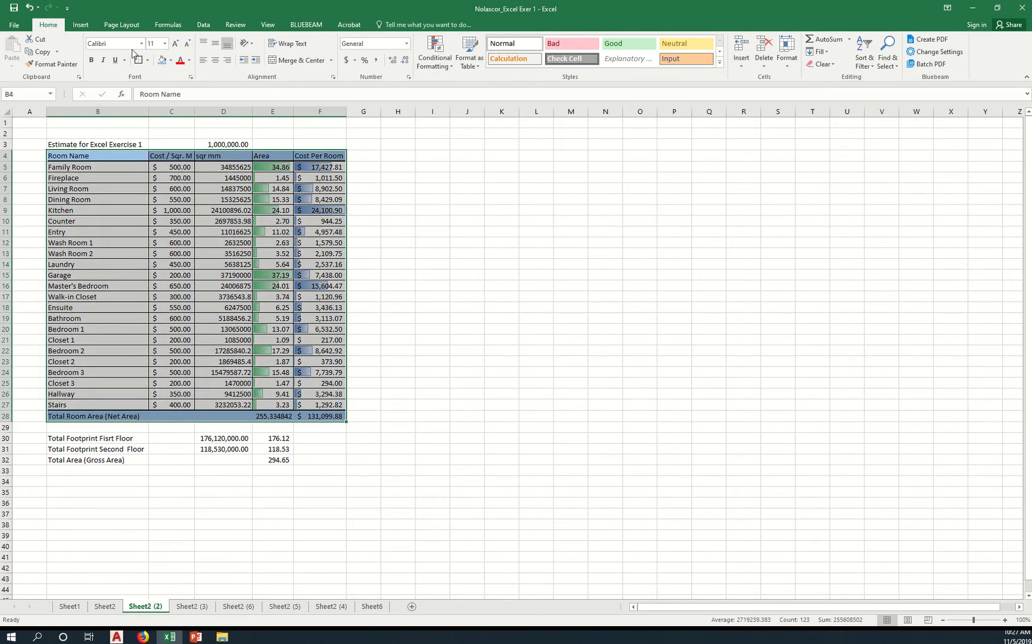
pyautogui.click(148, 61)
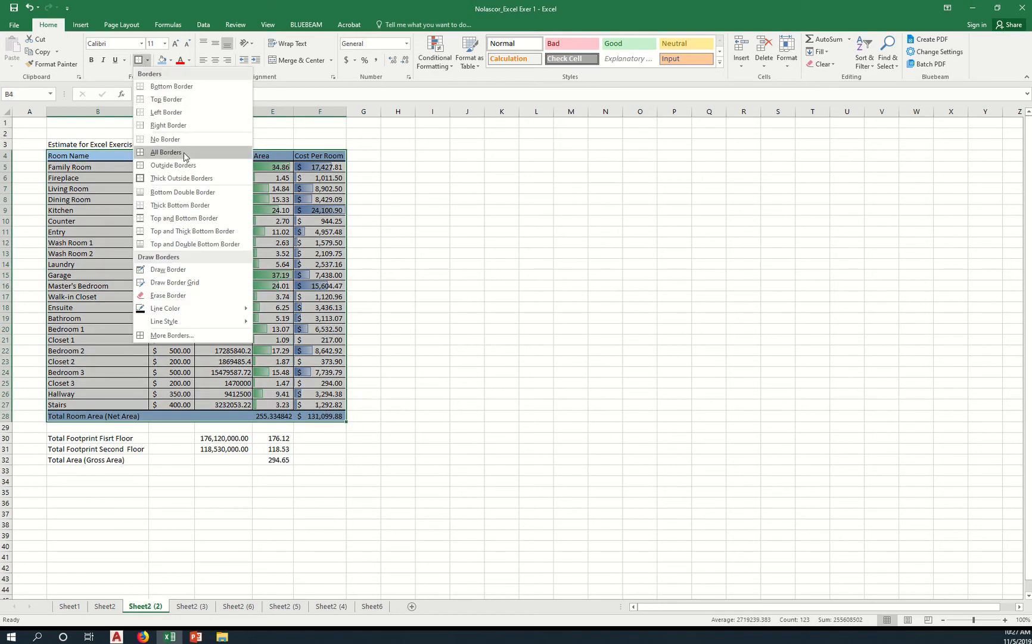
pyautogui.click(223, 179)
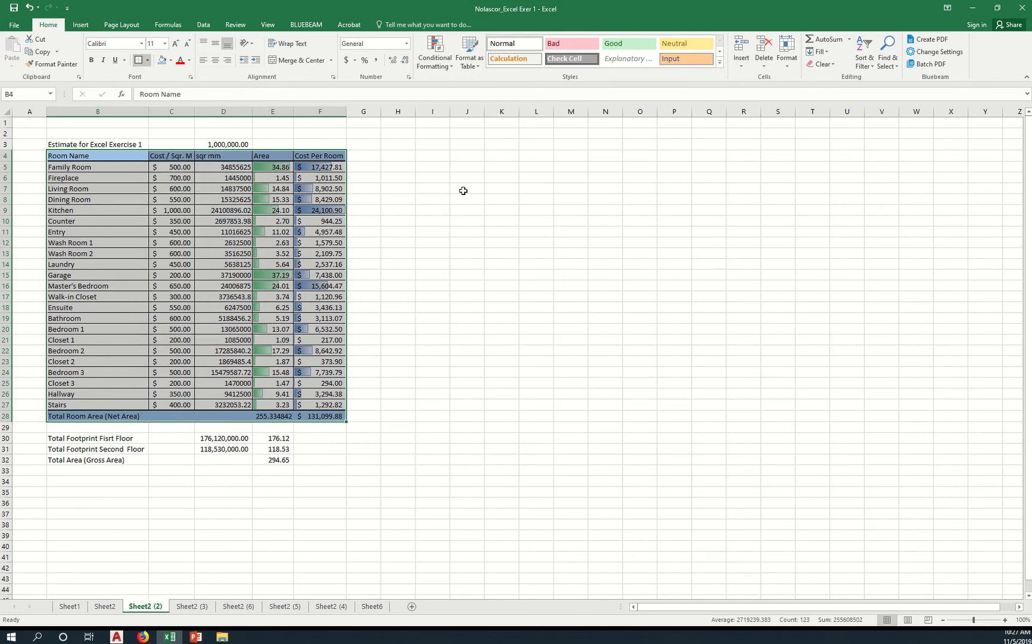
pyautogui.moveTo(125, 157); pyautogui.dragTo(302, 156)
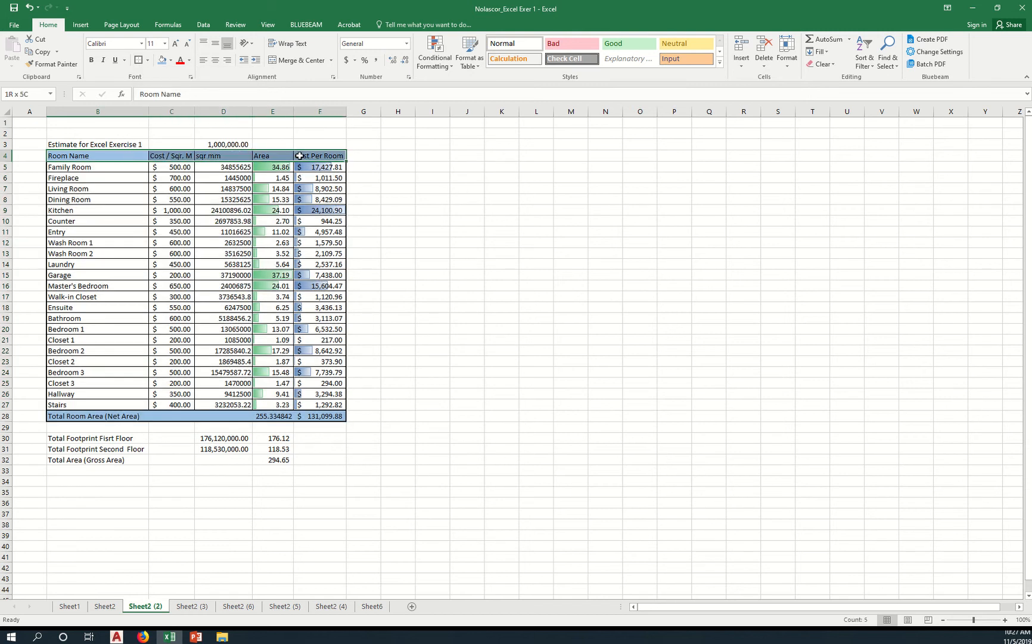
pyautogui.click(171, 61)
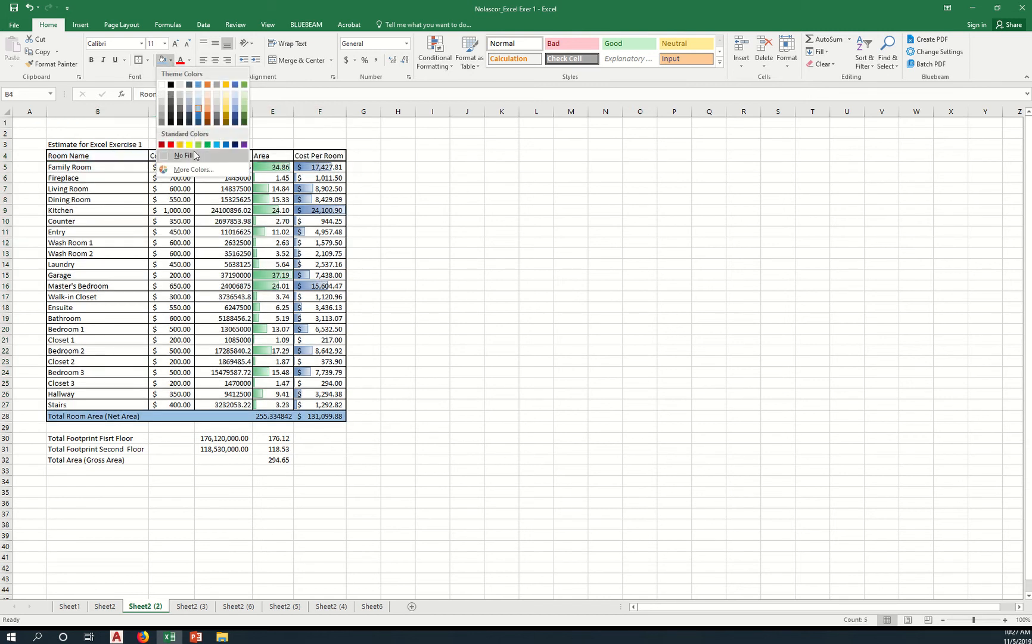
pyautogui.click(438, 212)
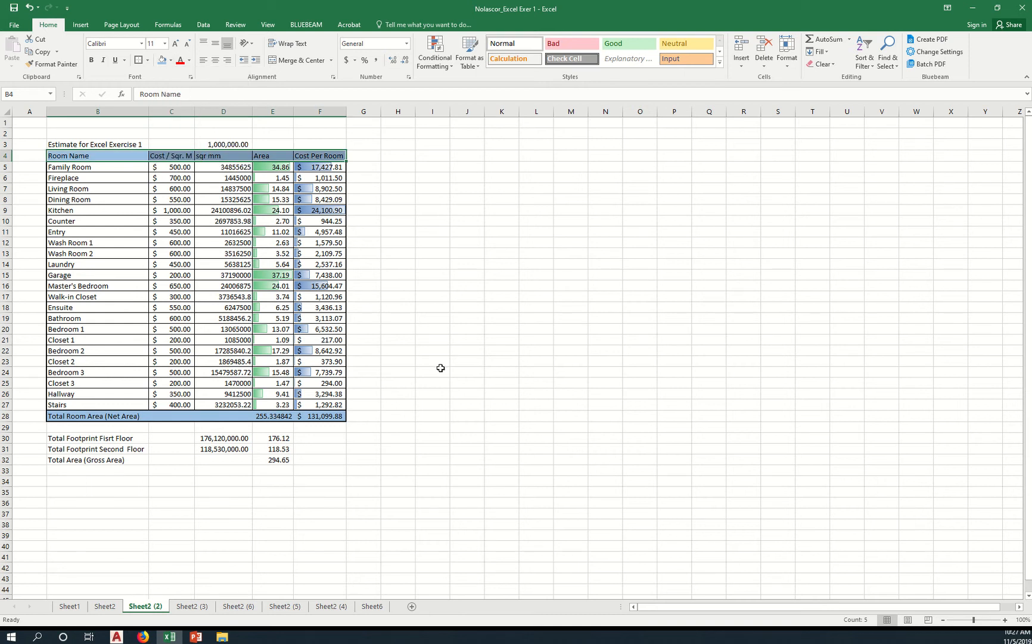
pyautogui.click(410, 408)
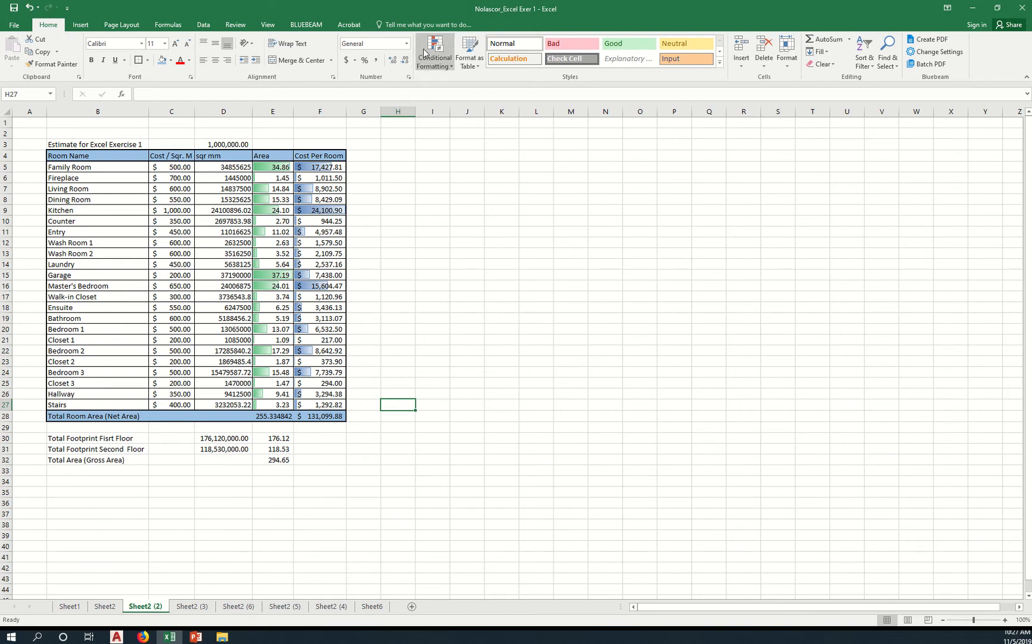
# Format the range B4:F28 as a table with headers, using the blue banded style in the second row of the Medium styles
pyautogui.click(477, 64)
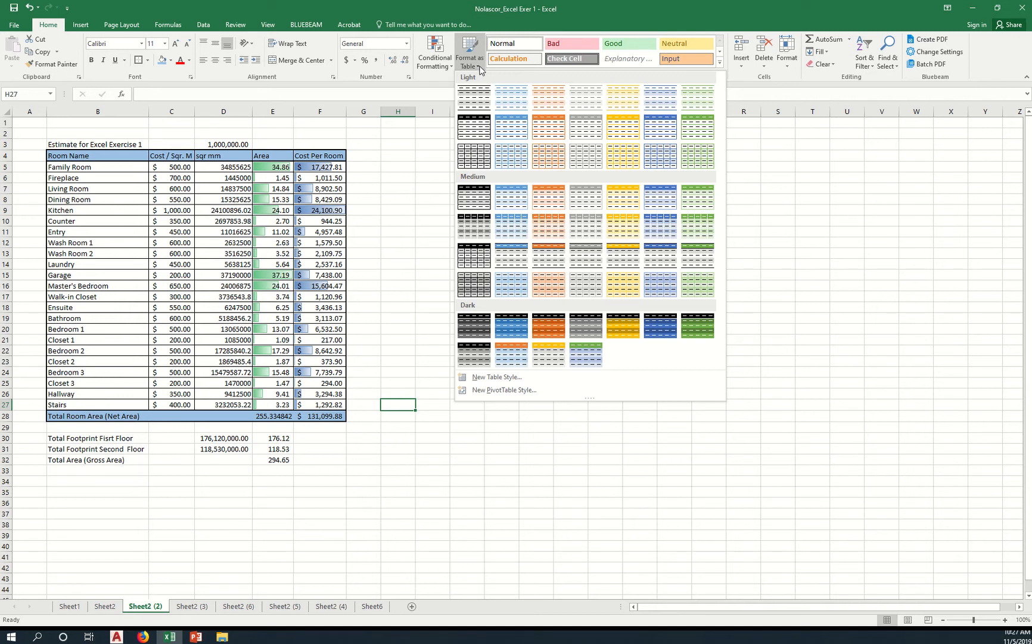
pyautogui.click(392, 186)
pyautogui.moveTo(107, 156); pyautogui.dragTo(346, 417)
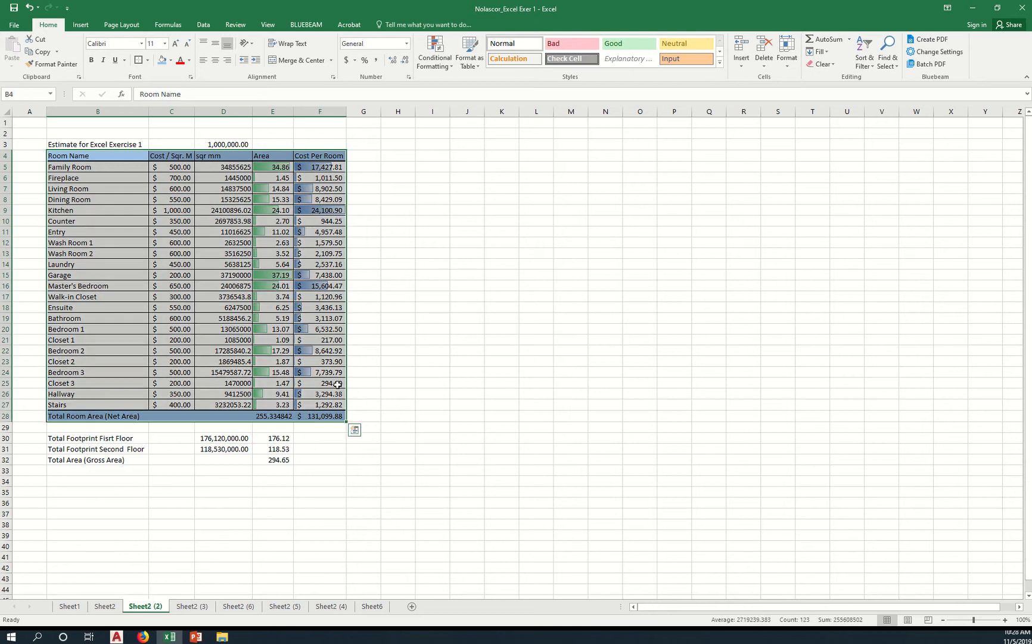
pyautogui.click(479, 67)
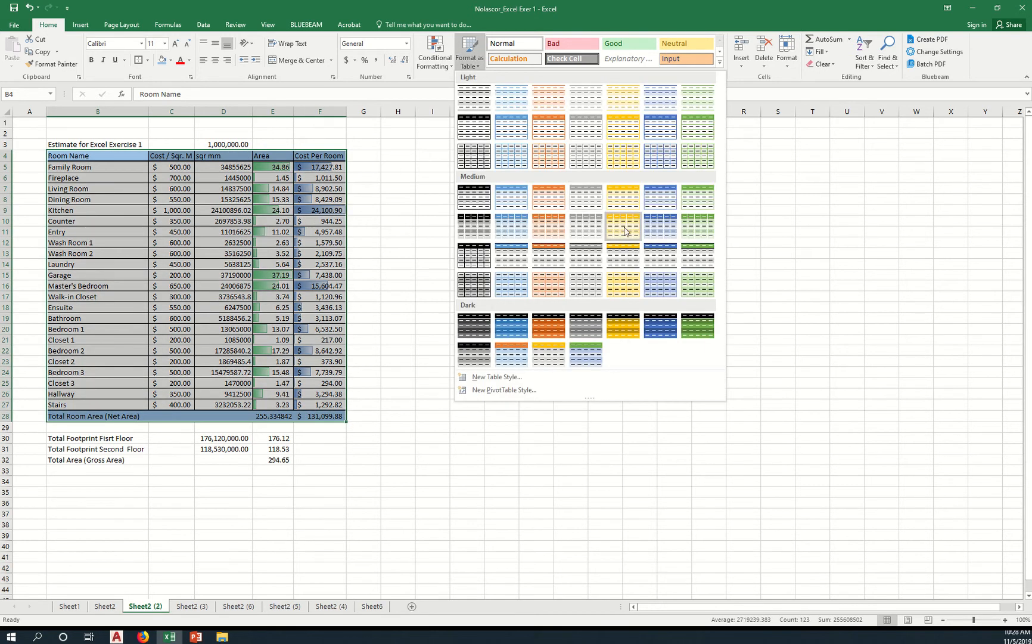
pyautogui.click(511, 226)
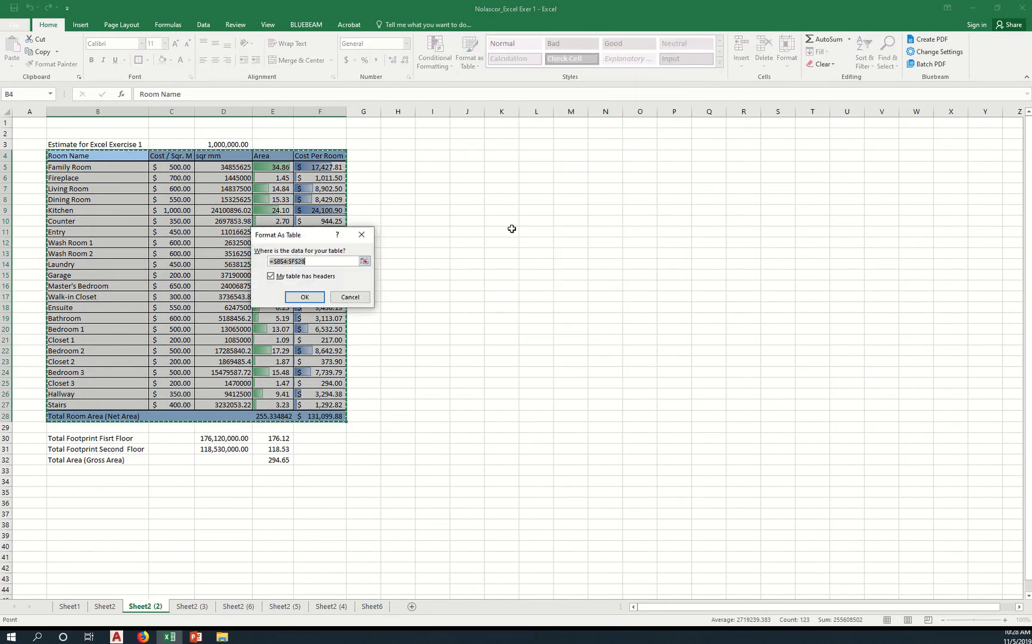
pyautogui.click(304, 296)
pyautogui.click(475, 296)
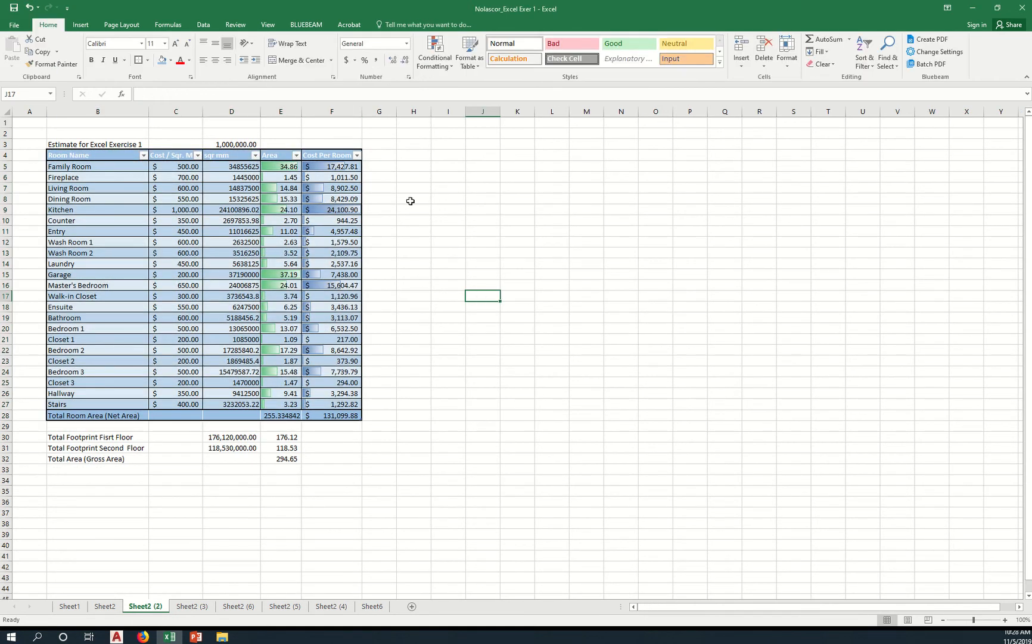
pyautogui.click(470, 60)
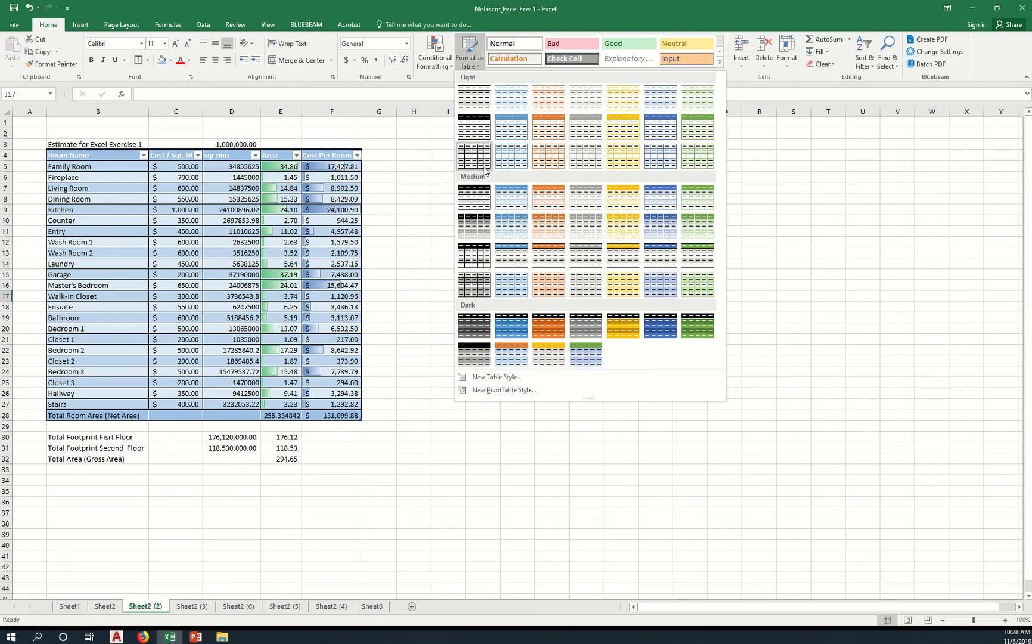
pyautogui.click(427, 201)
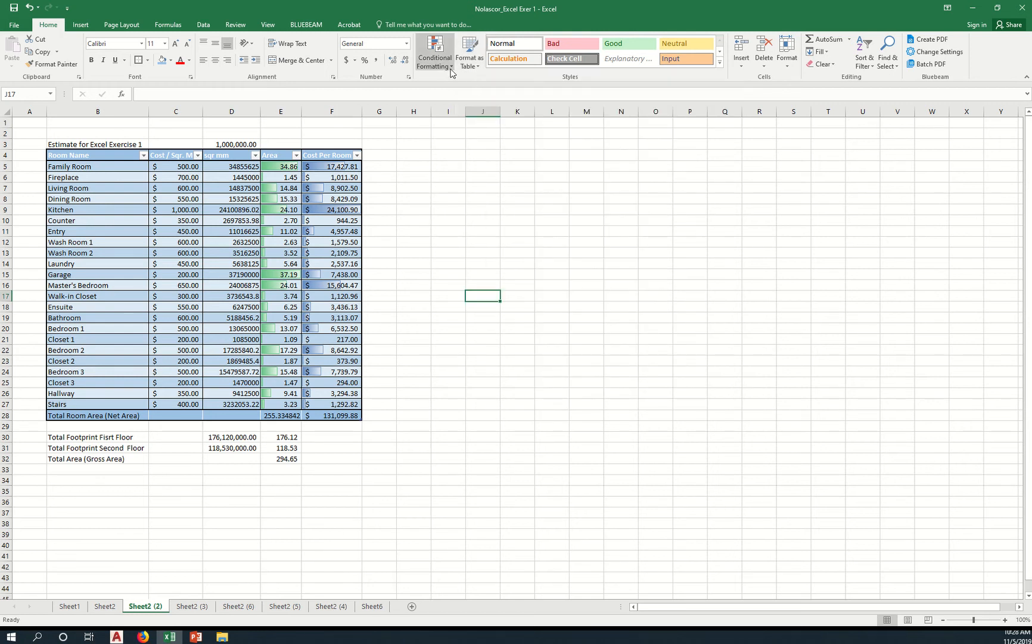
pyautogui.click(453, 66)
pyautogui.click(644, 281)
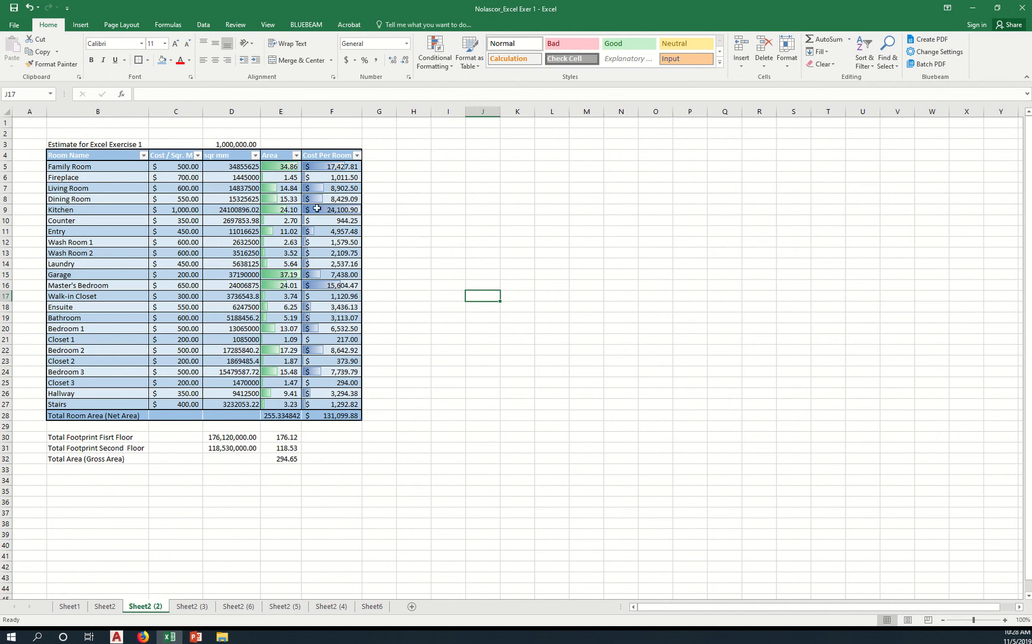
# Try to clear the blue banding behind the Area and Cost Per Room values in E5:F27 by setting No Fill
pyautogui.moveTo(282, 167); pyautogui.dragTo(336, 405)
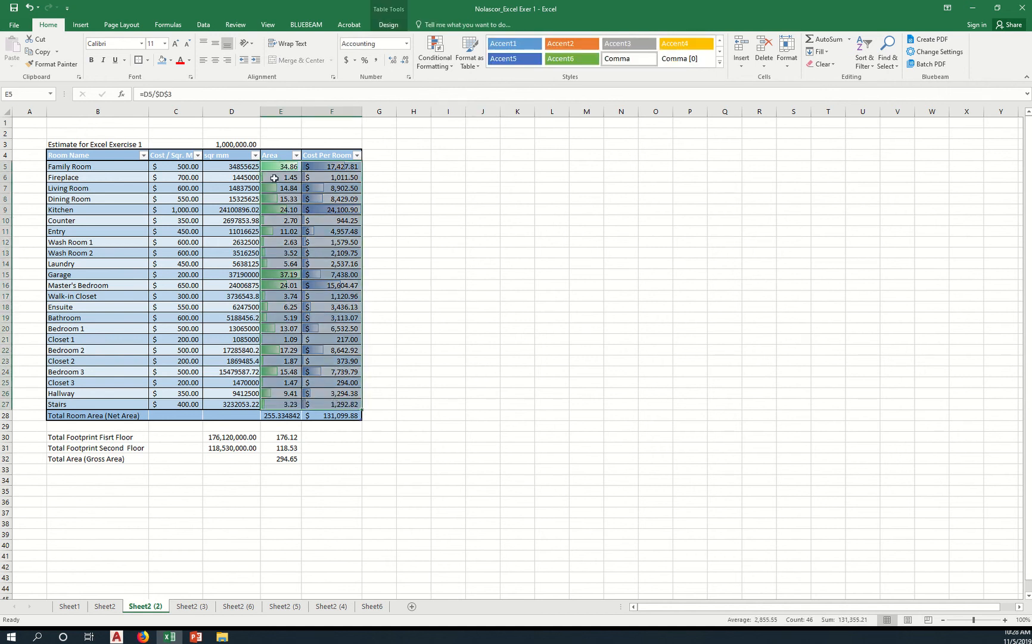
pyautogui.click(171, 61)
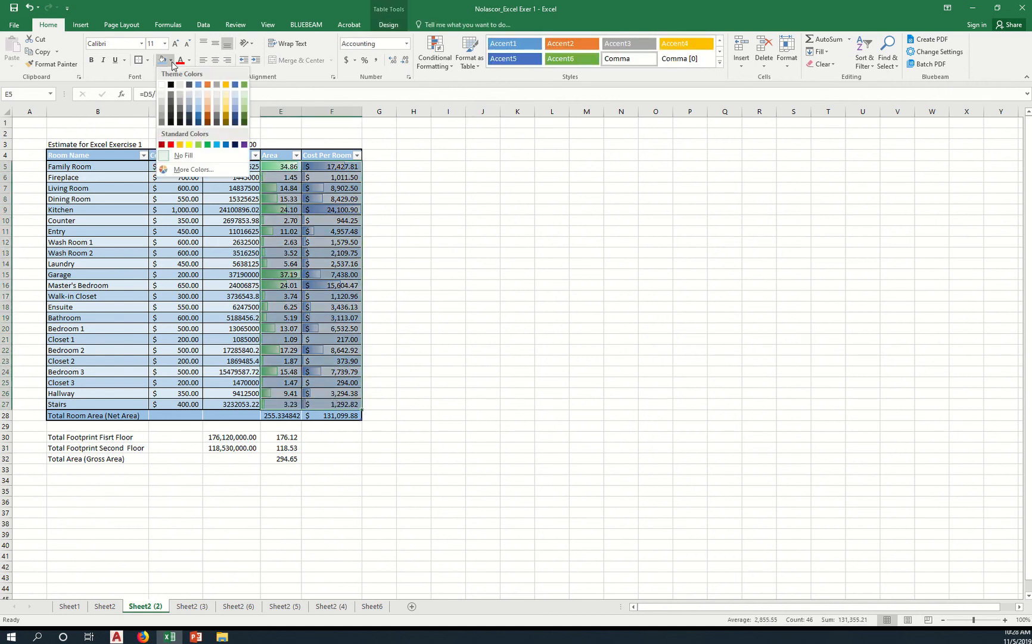
pyautogui.click(184, 155)
pyautogui.click(492, 232)
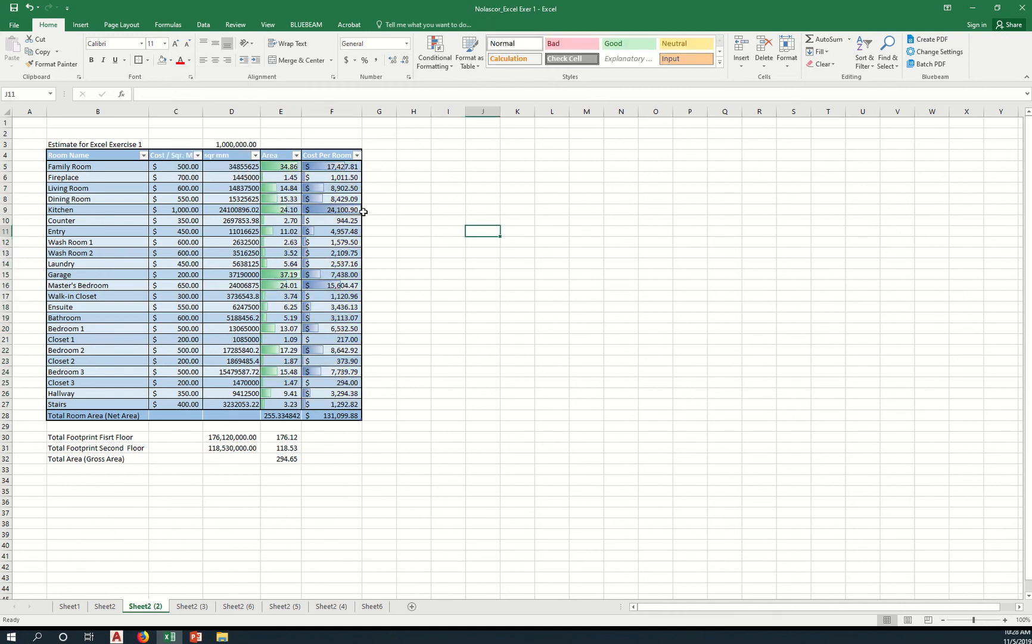
pyautogui.click(479, 64)
pyautogui.click(479, 69)
pyautogui.click(443, 199)
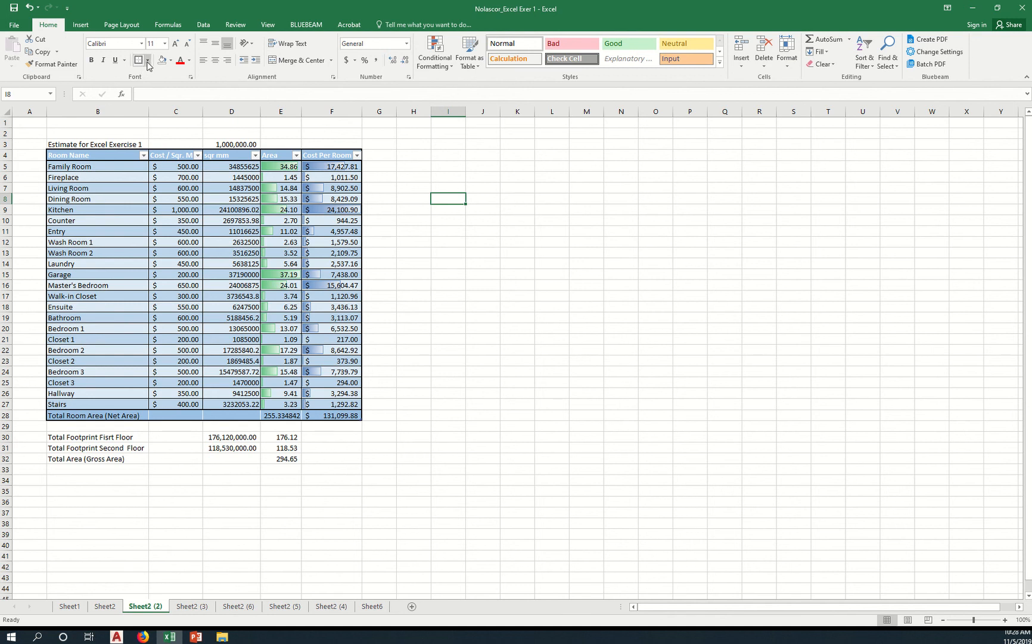
pyautogui.click(481, 65)
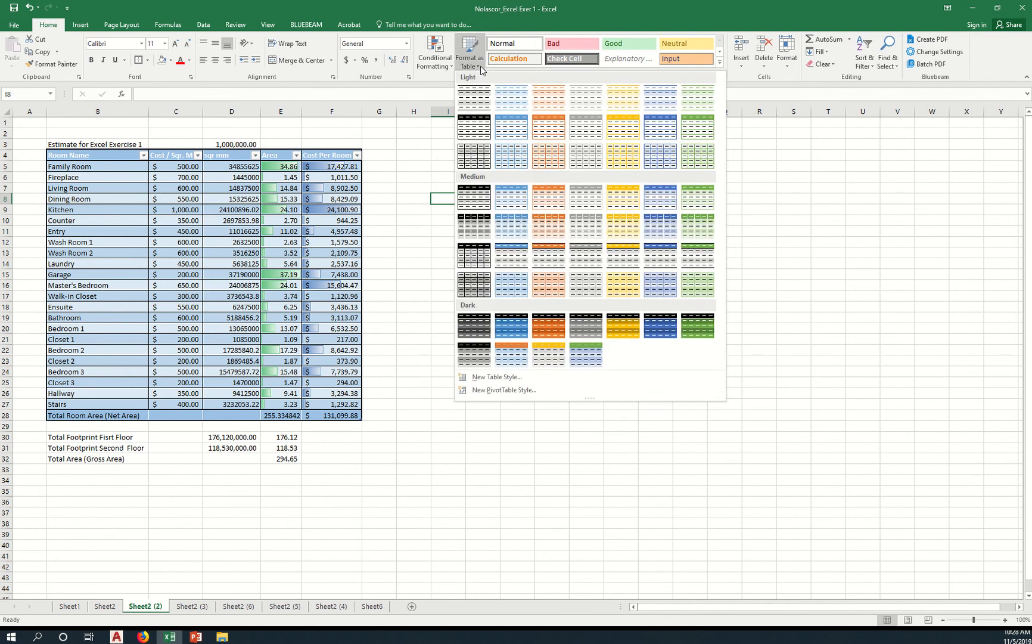
pyautogui.click(408, 274)
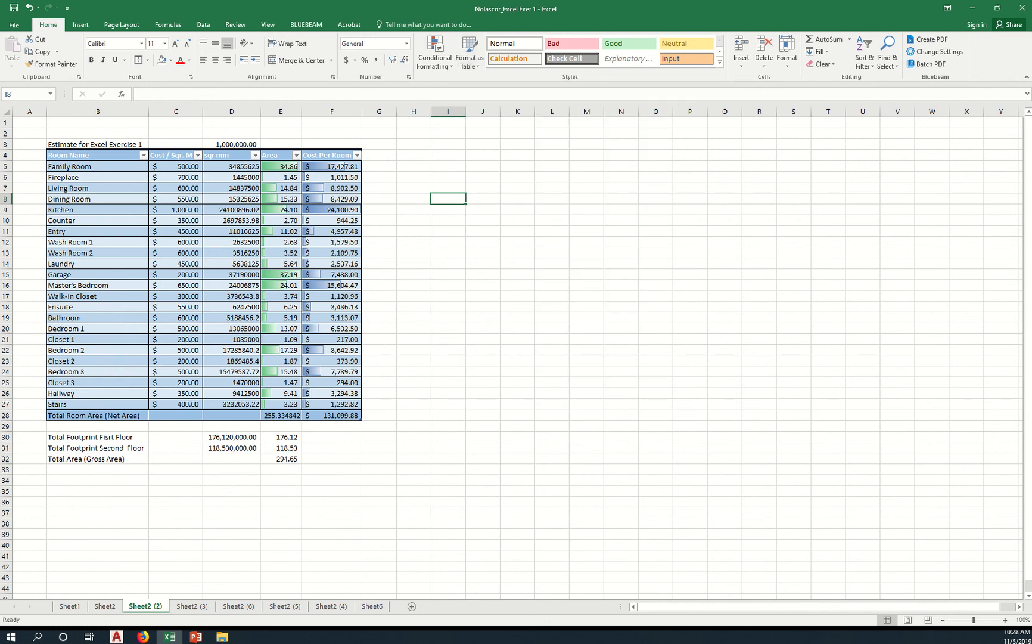